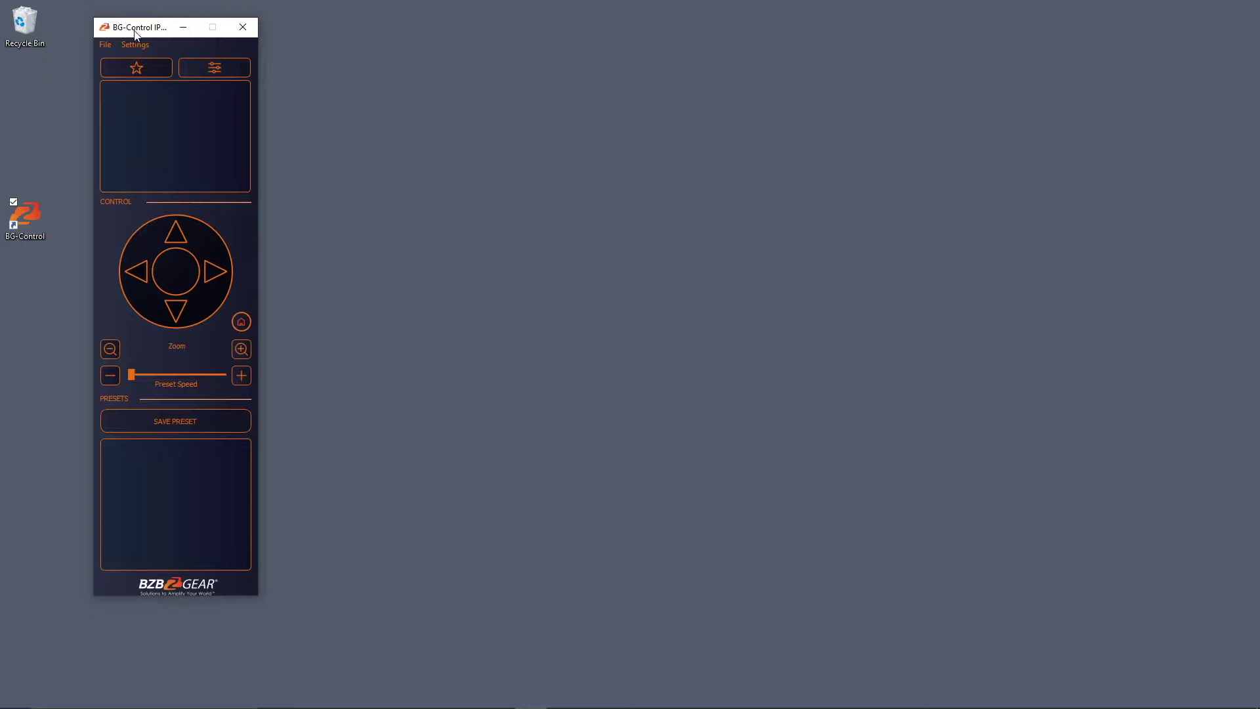
Open camera management and start a new camera entry.
left_click_drag(137, 38, 122, 32)
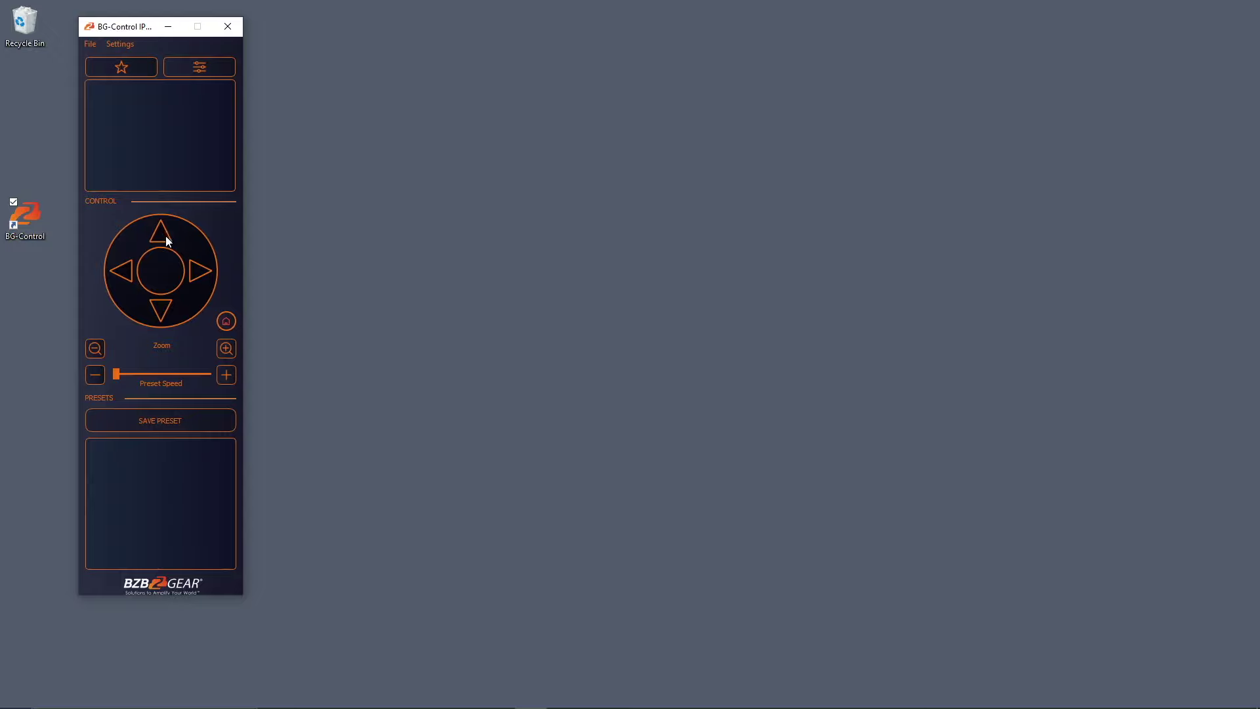
left_click(115, 46)
left_click(134, 60)
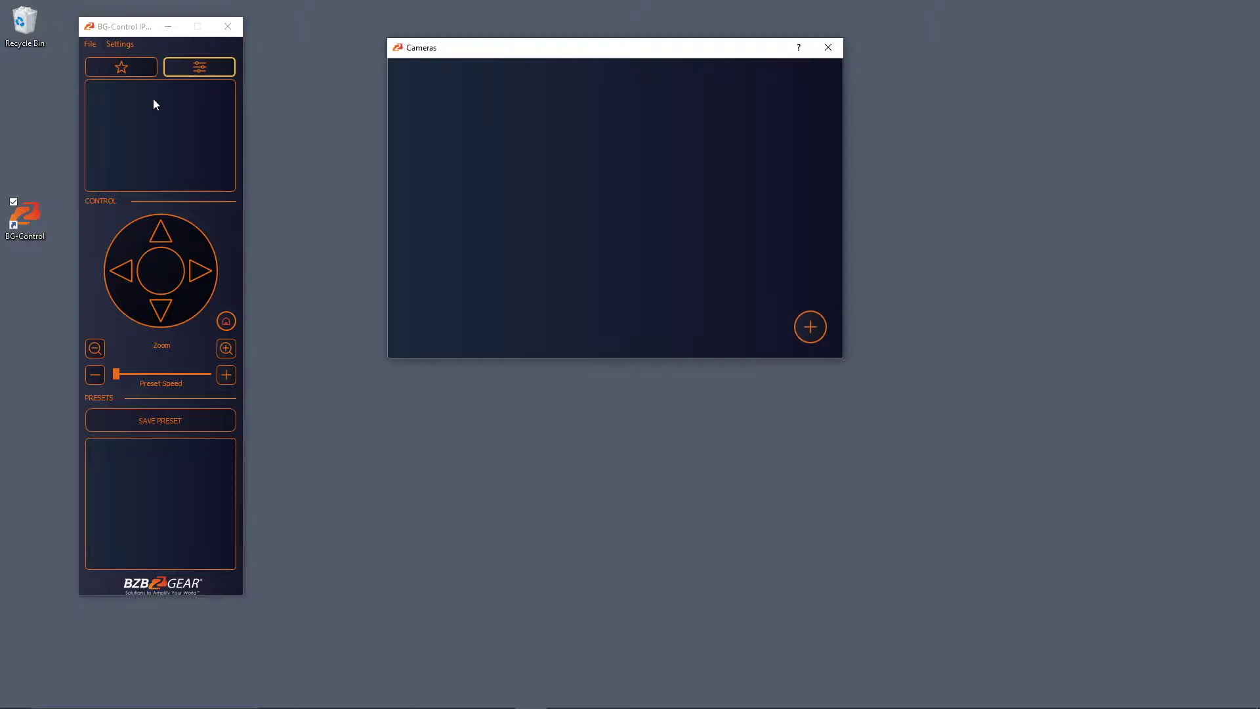
left_click_drag(650, 53, 543, 39)
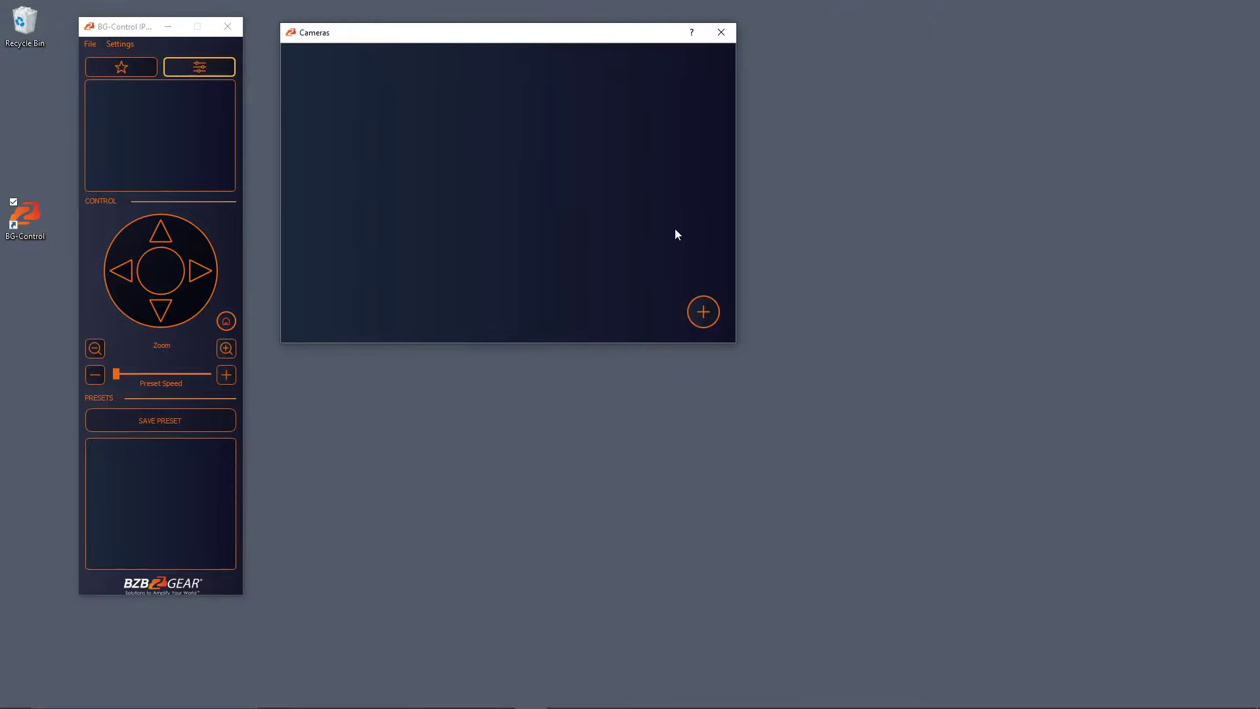
left_click(711, 316)
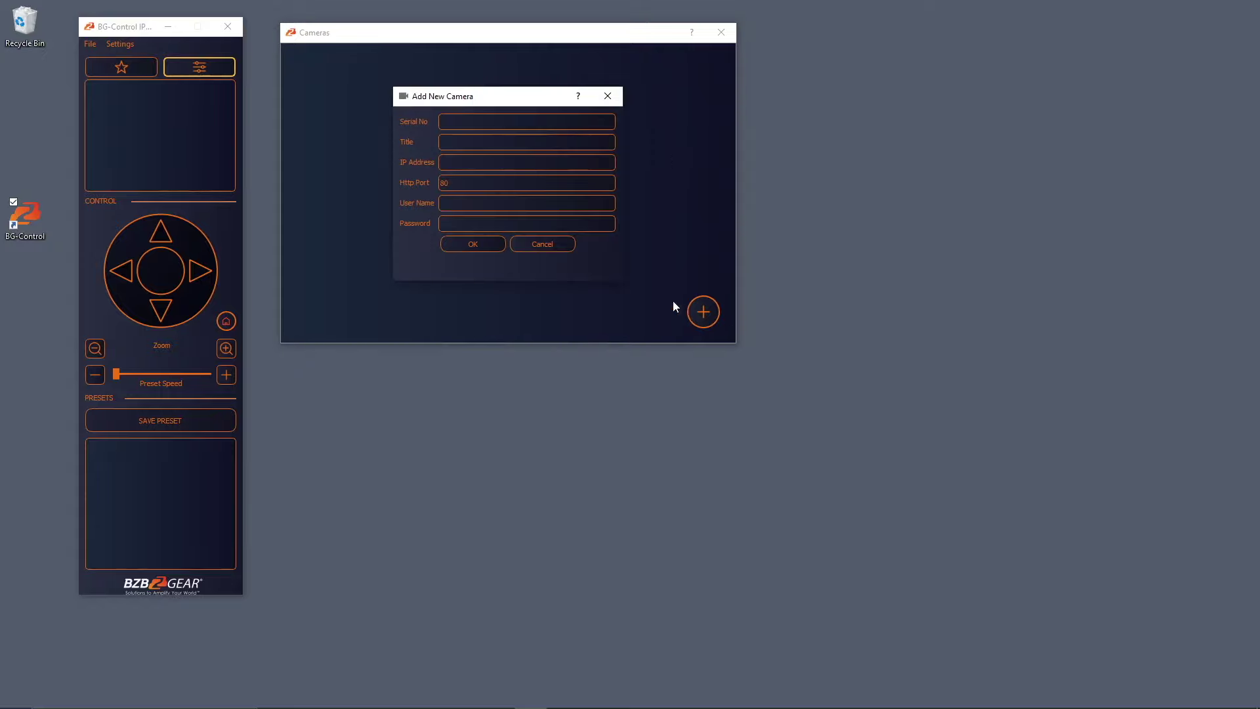
left_click_drag(499, 99, 847, 55)
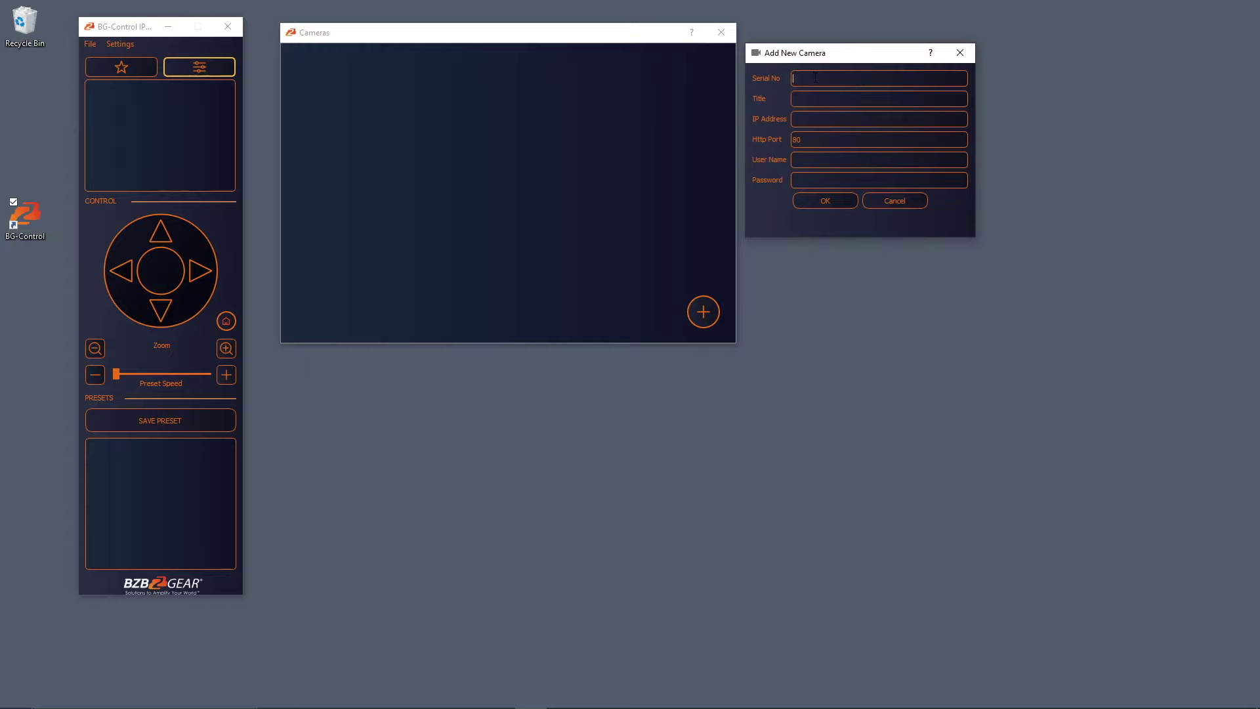
type("72")
type("240")
type("2")
type("0008")
left_click(814, 94)
type("Camerae 1")
key("Tab")
type("1932")
key("BackSpace")
key("BackSpace")
type("2.168.4")
type("0.155")
type("adm")
type("admi")
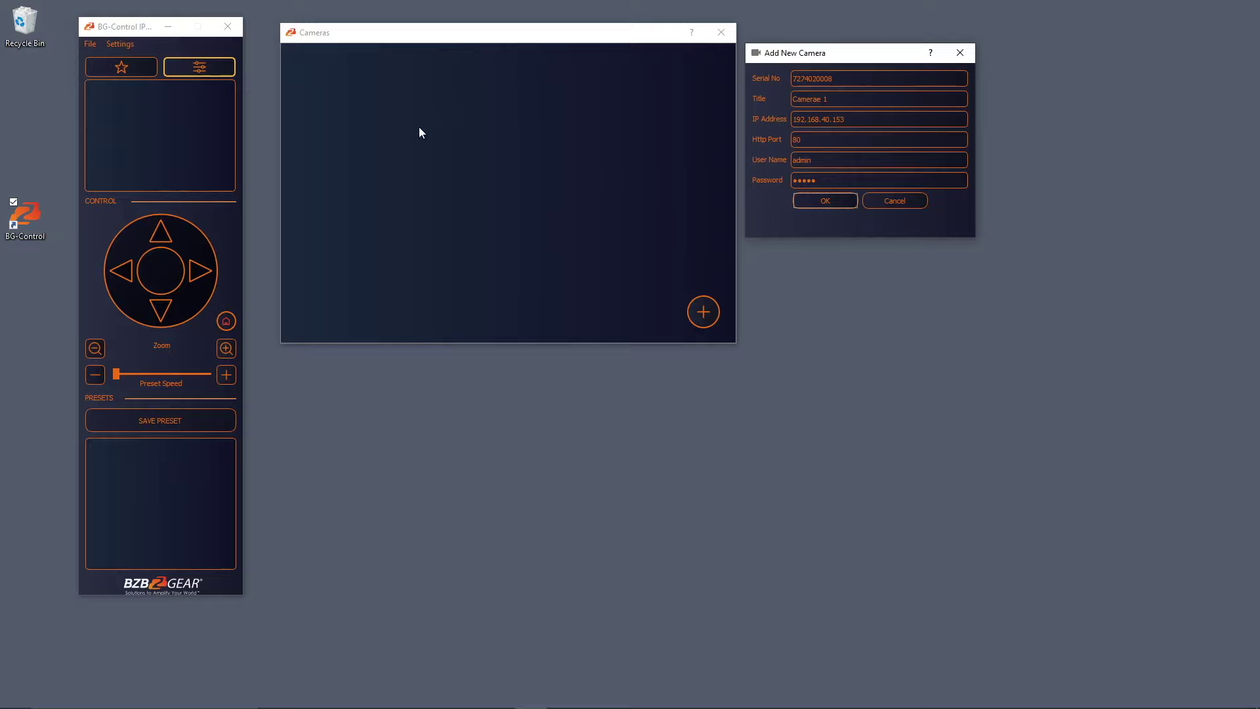
key("Return")
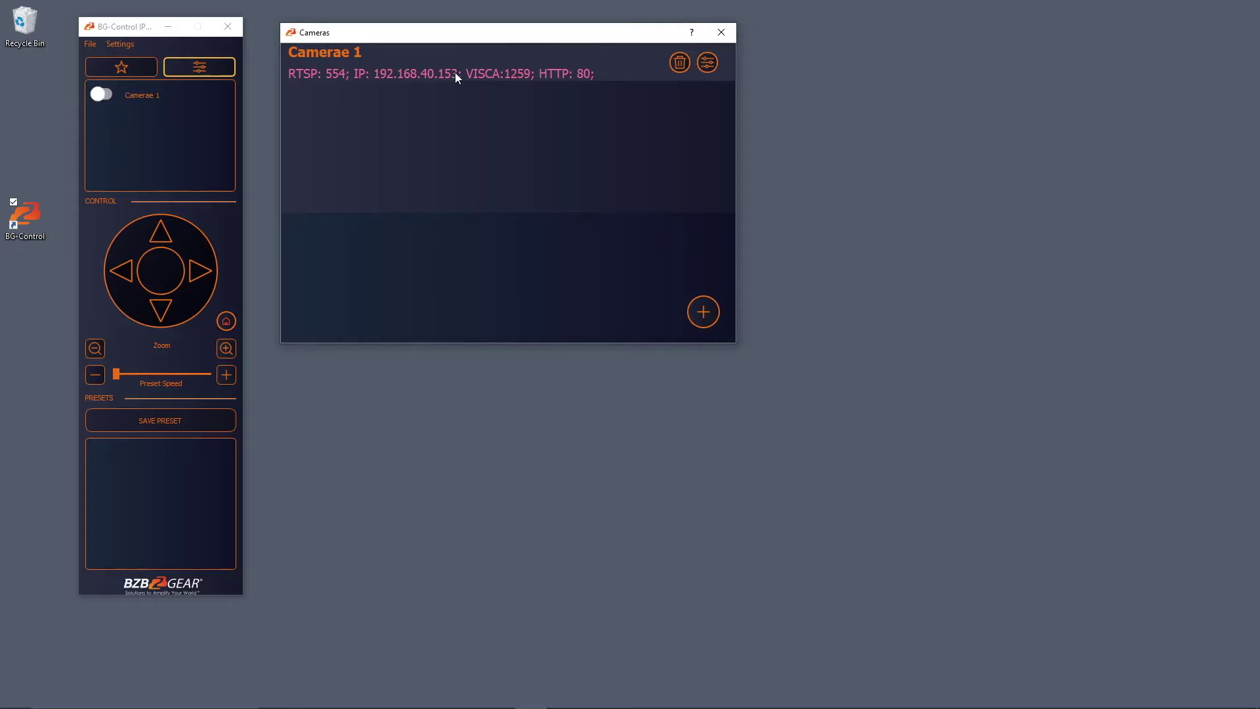
Add 'Camera 2' at IP 192.168.40.151 with its login credentials.
left_click(704, 313)
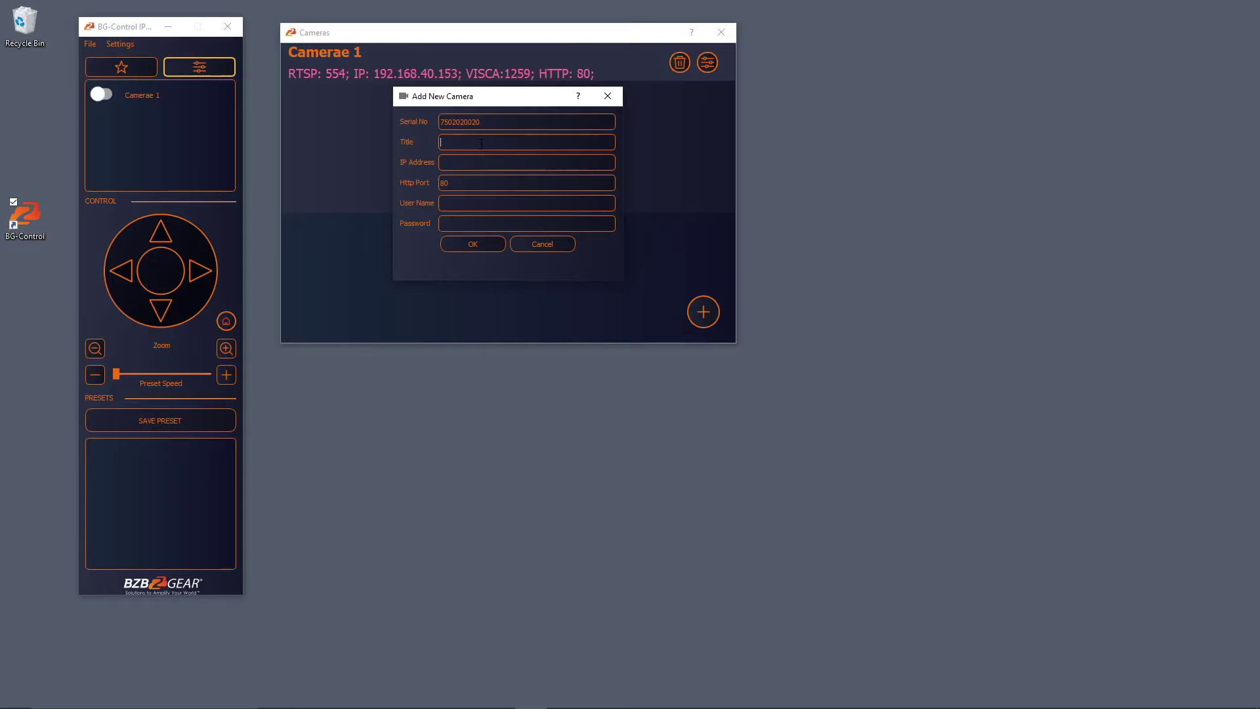
type("Camera 2")
type("192.168.")
type("40.156")
key("BackSpace")
type("1")
type("admin")
key("Tab")
type("admin")
left_click(464, 244)
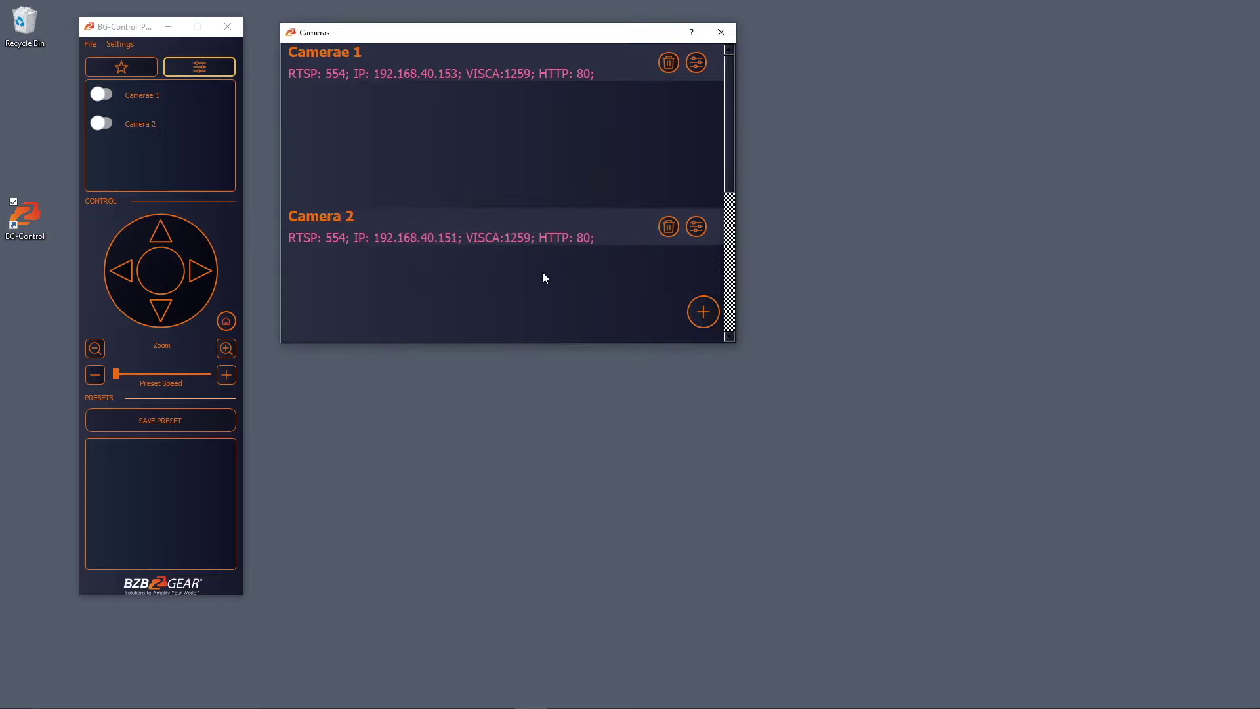
left_click_drag(535, 32, 704, 25)
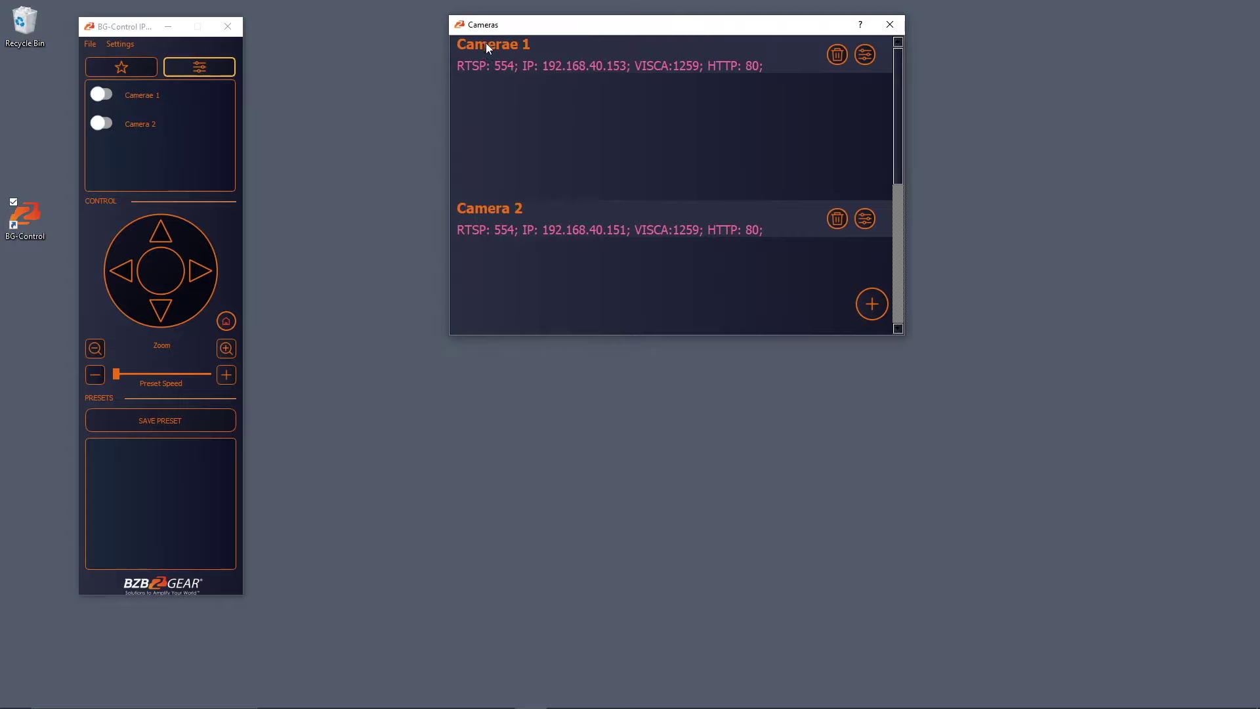
Edit the first camera's title from 'Camerae 1' to 'Camera 1' and save it.
left_click(866, 57)
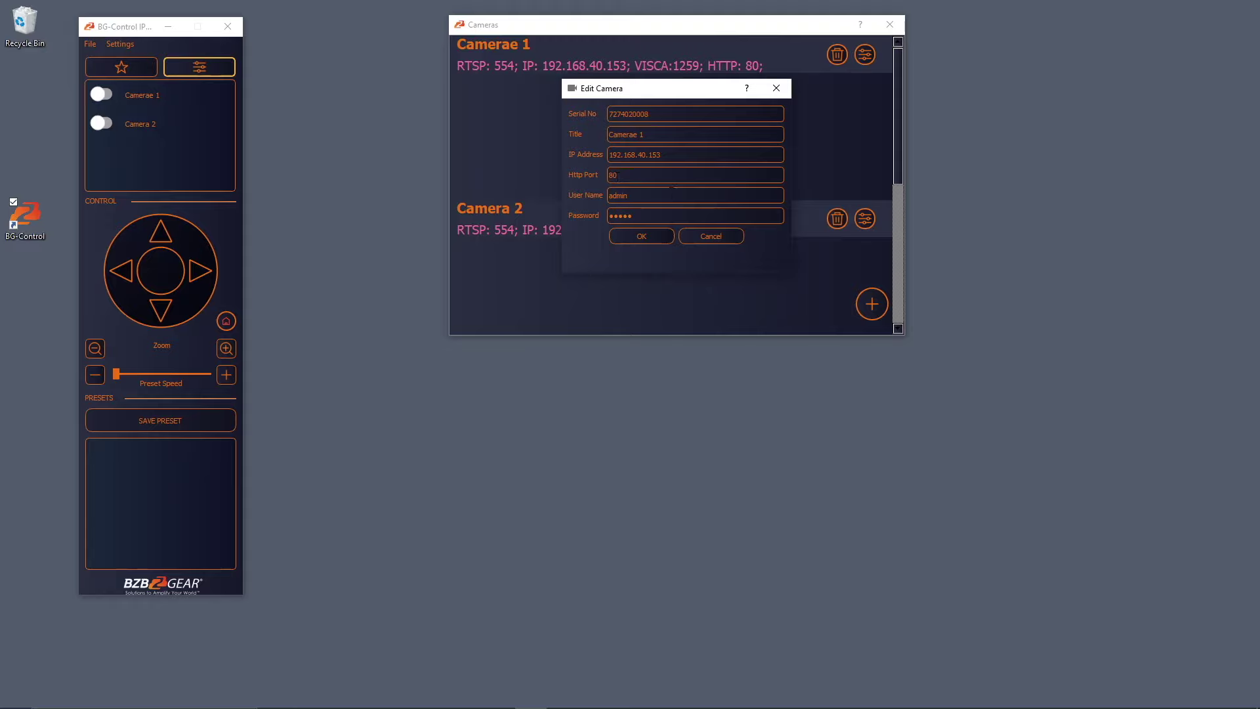
left_click(635, 134)
key("Delete")
key("Return")
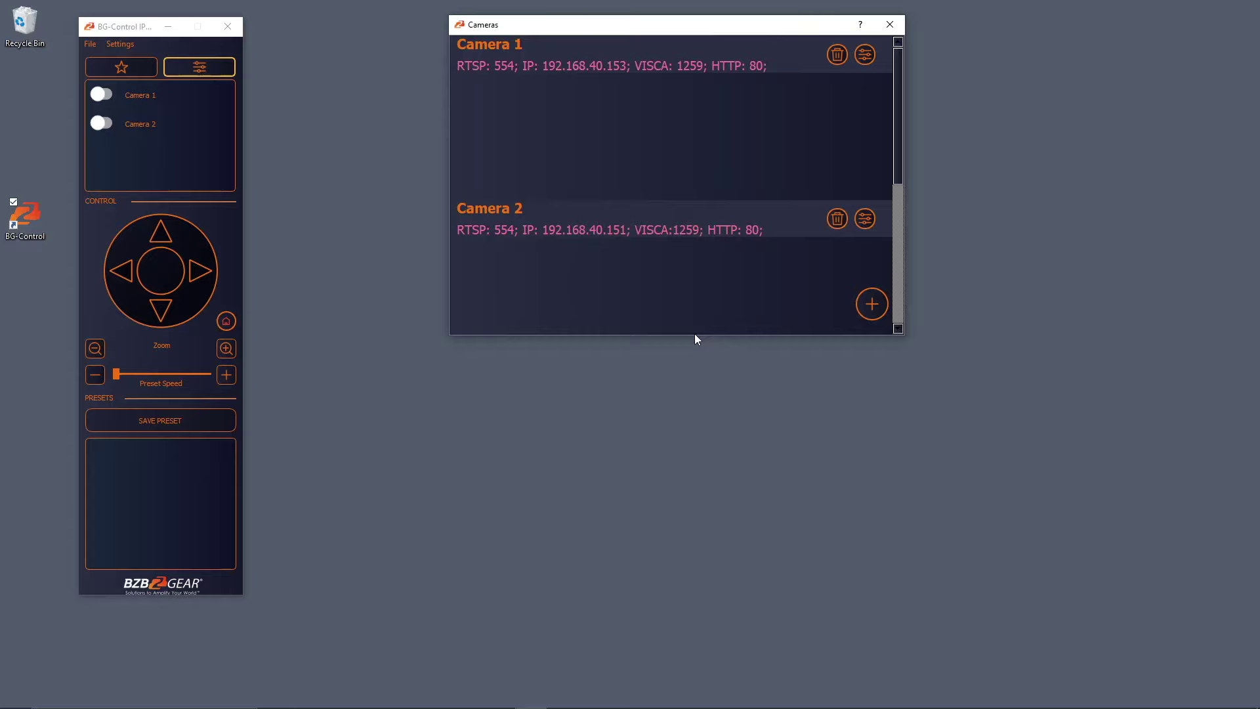
scroll(647, 287, "down", 2)
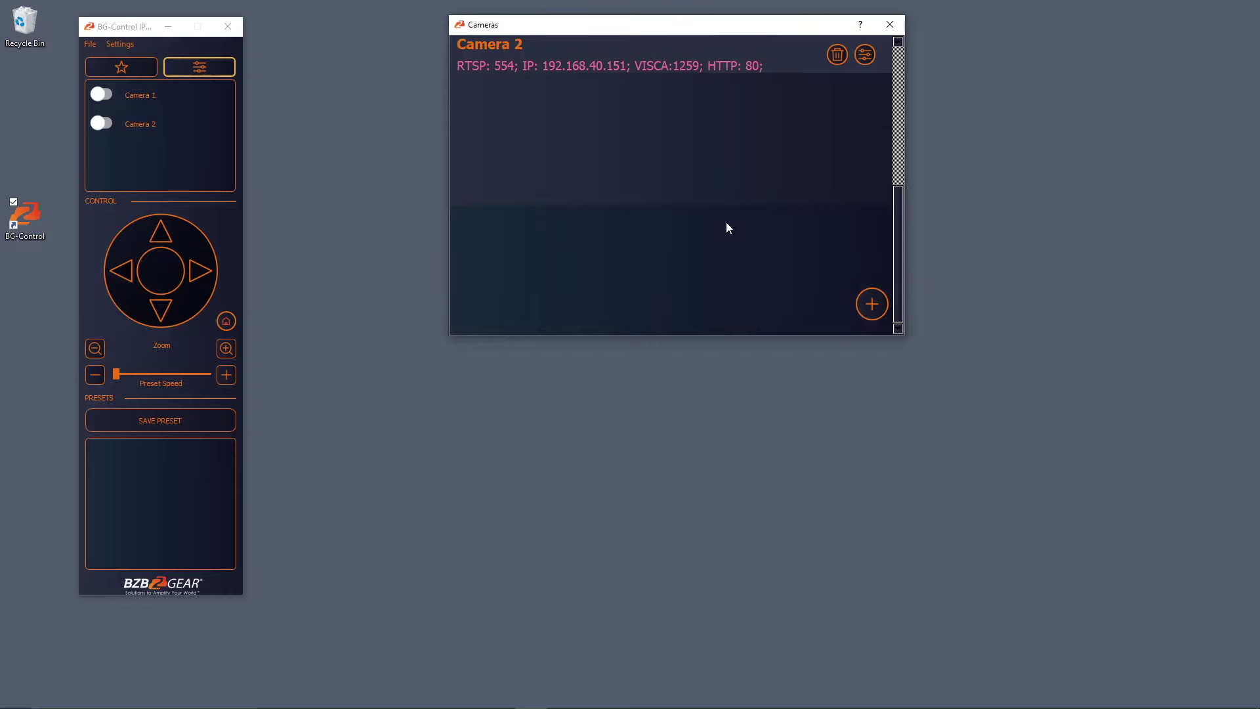
scroll(726, 223, "up", 2)
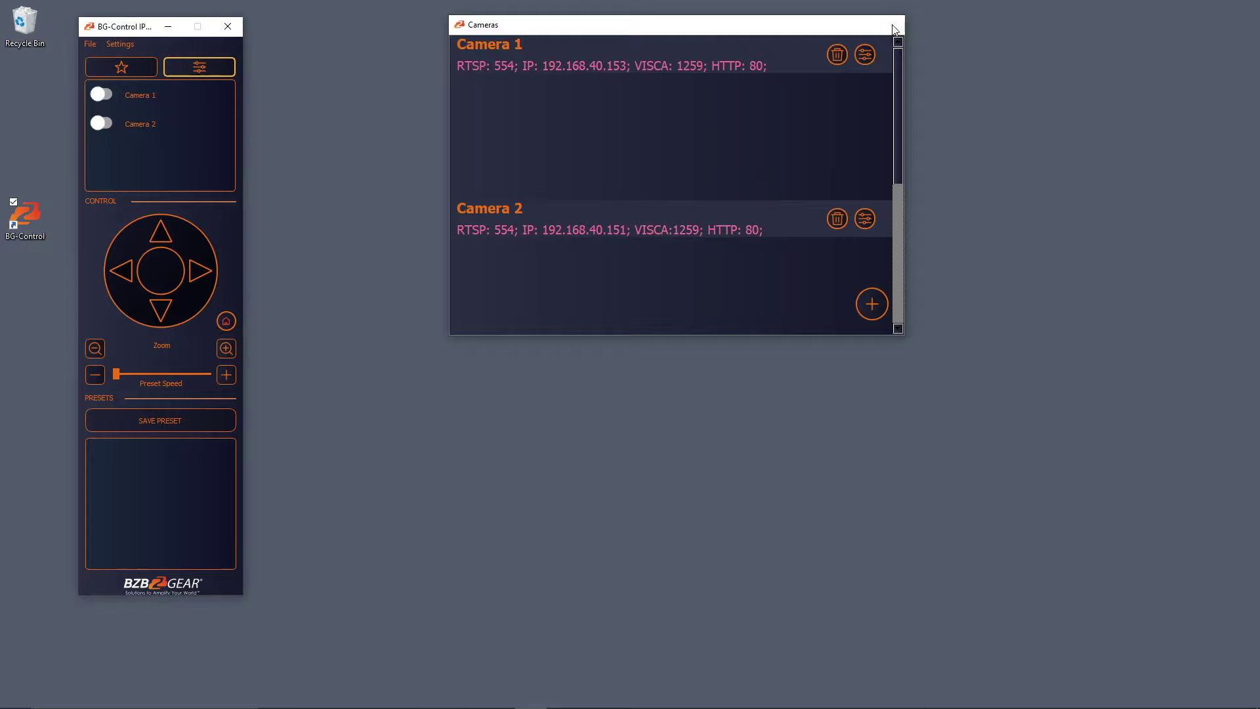
Switch on Camera 1 and Camera 2 and stack their live feeds on the right.
left_click(892, 26)
left_click_drag(132, 31, 151, 37)
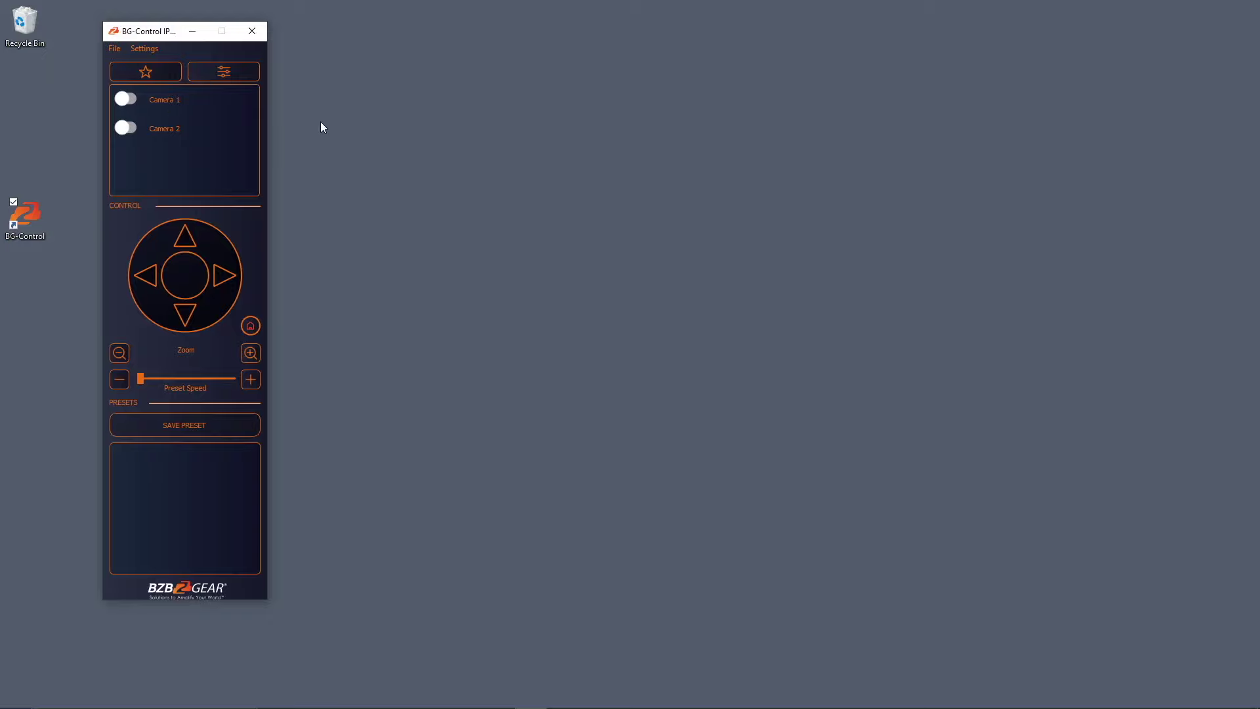
left_click(126, 100)
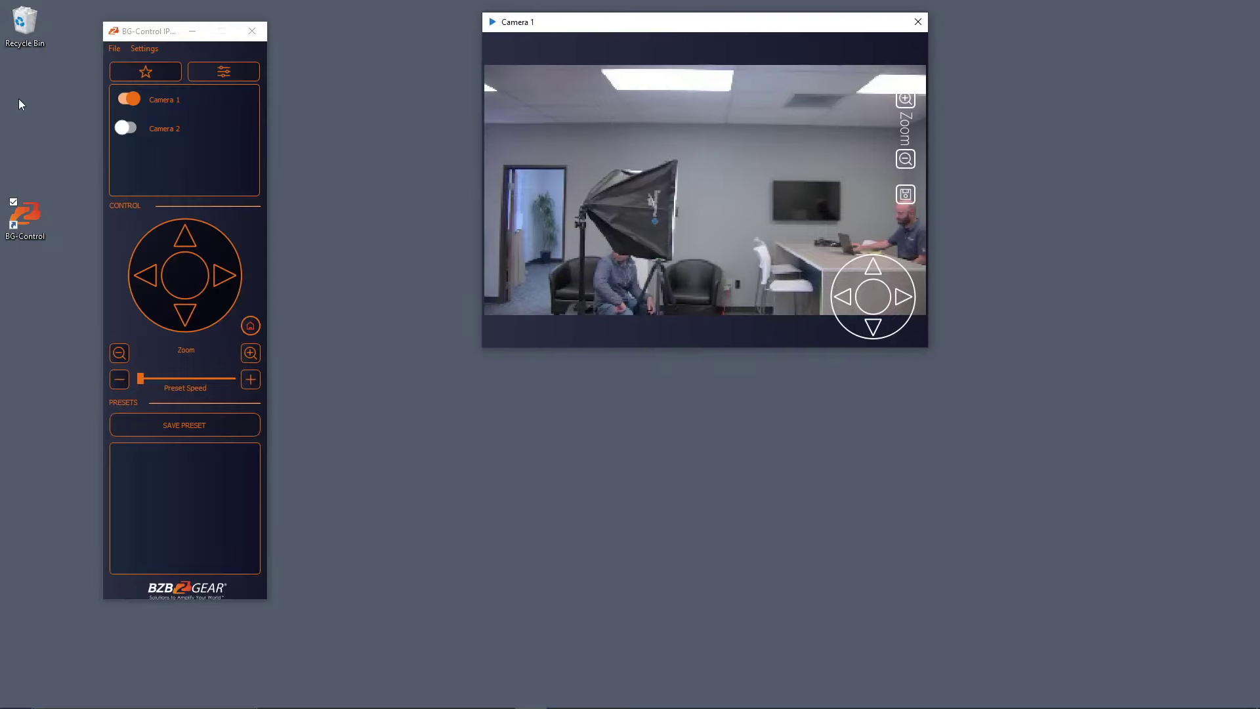
left_click(126, 129)
left_click_drag(275, 34, 963, 374)
left_click_drag(758, 28, 1002, 23)
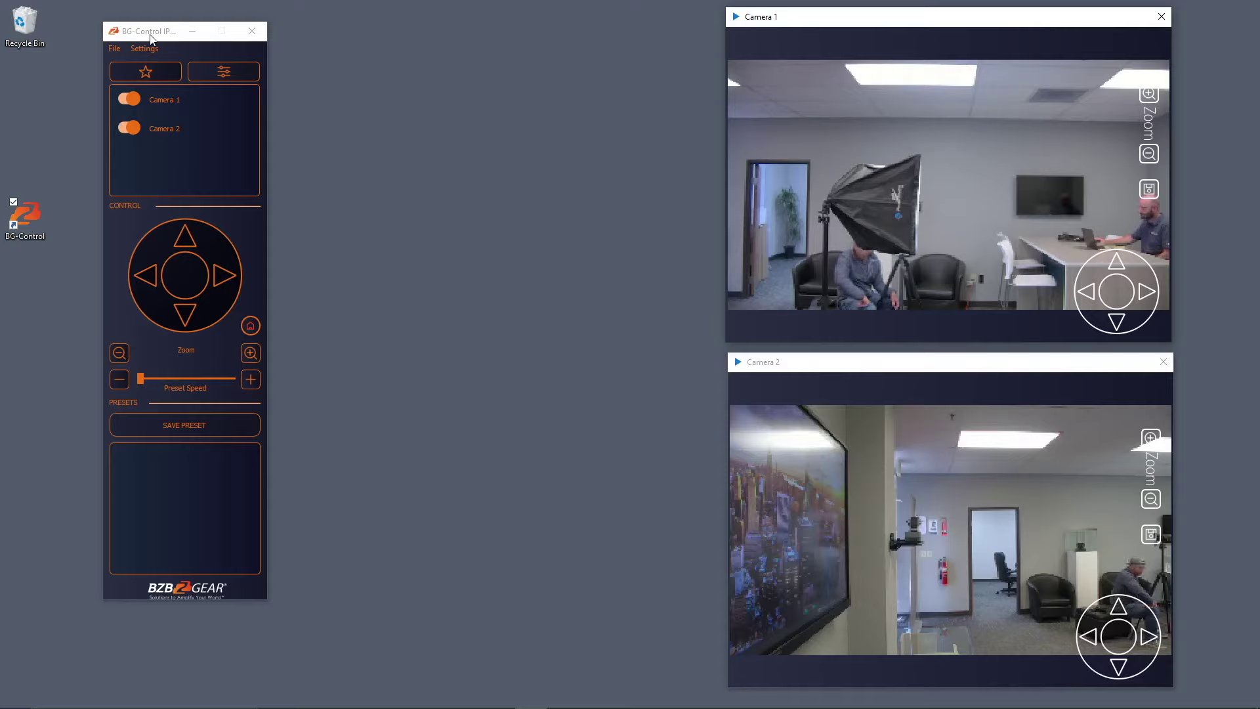
mouse_move(151, 37)
left_mouse_down()
mouse_move(184, 37)
mouse_move(173, 37)
left_mouse_up()
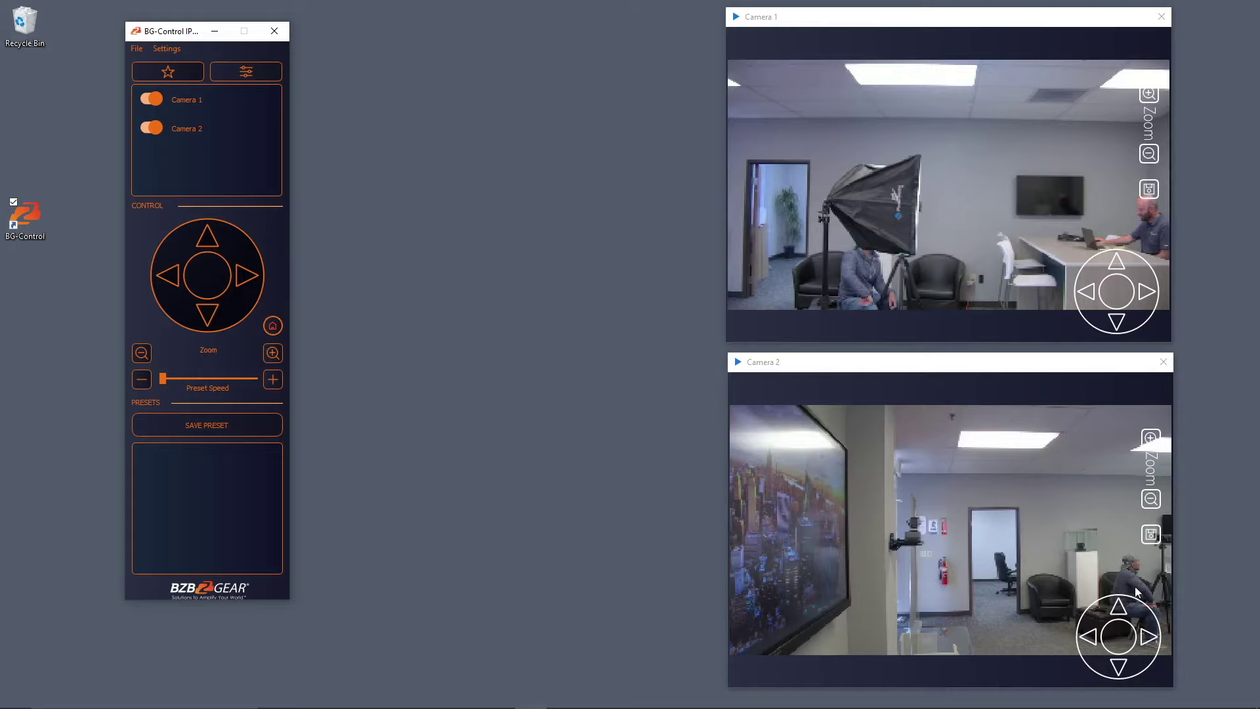
Pan, tilt and zoom Camera 1 onto the person at the desk by the STUDIOS sign.
left_click(868, 18)
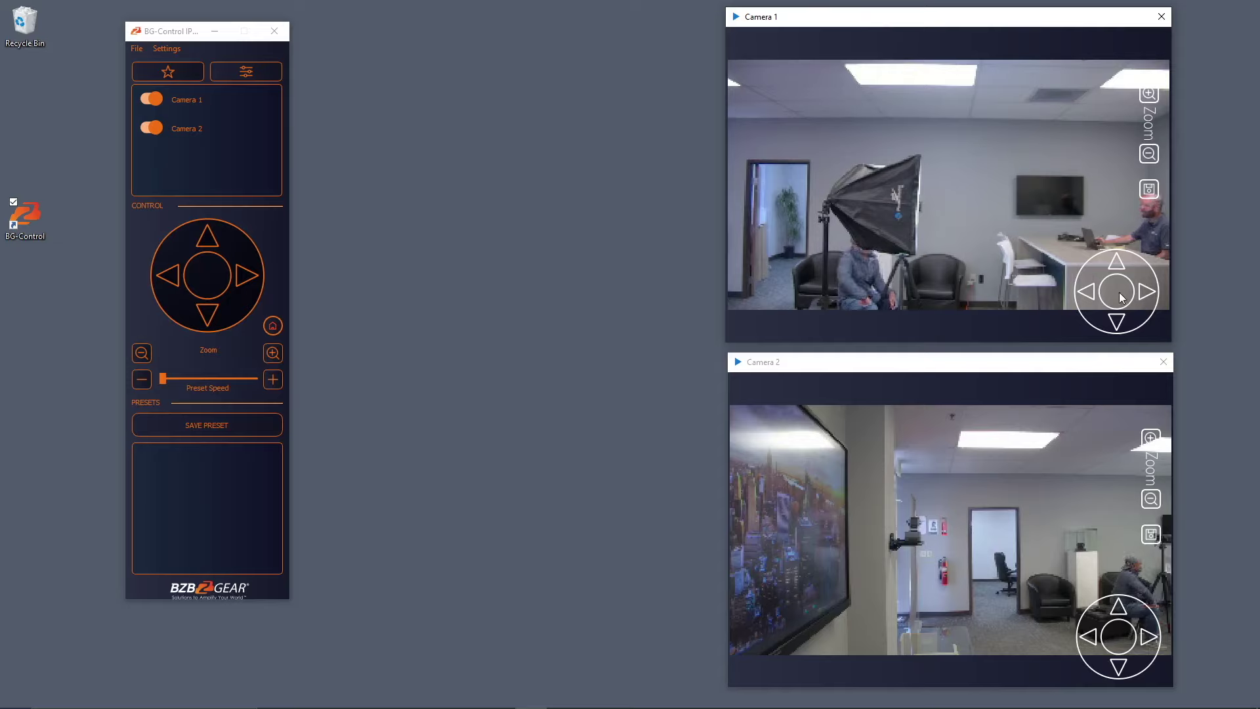
left_click_drag(1116, 291, 1120, 236)
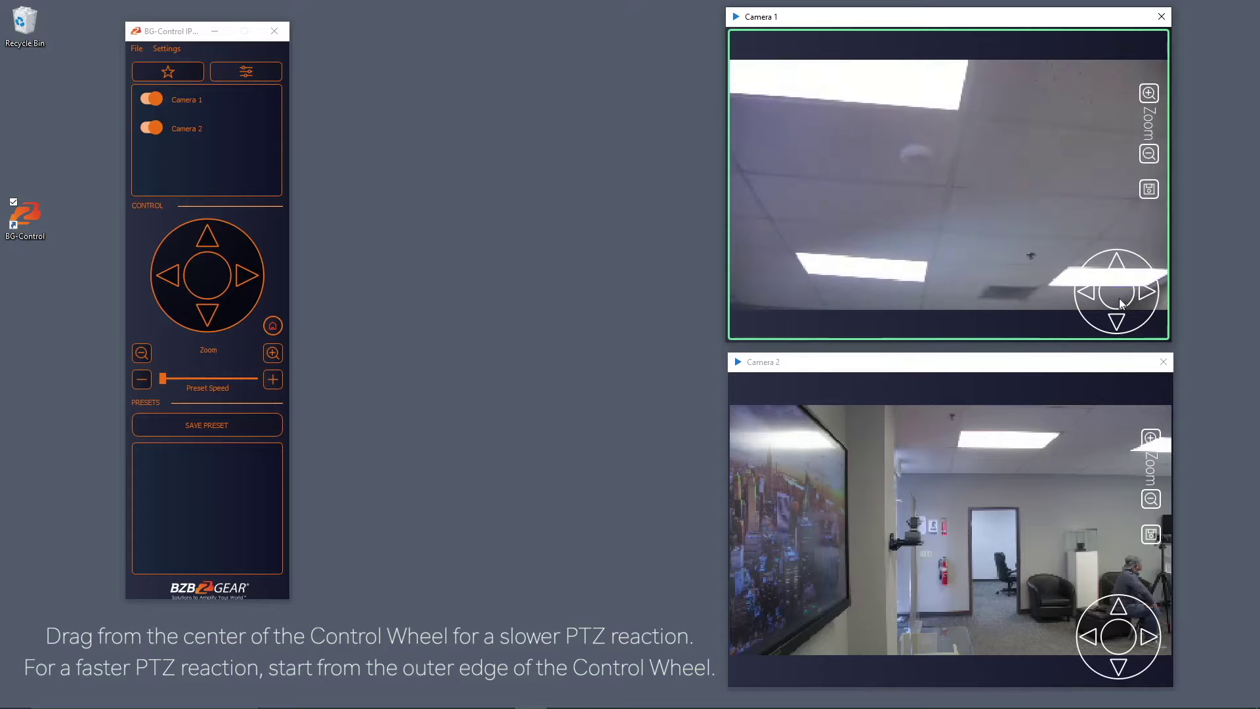
left_click_drag(1122, 302, 1141, 253)
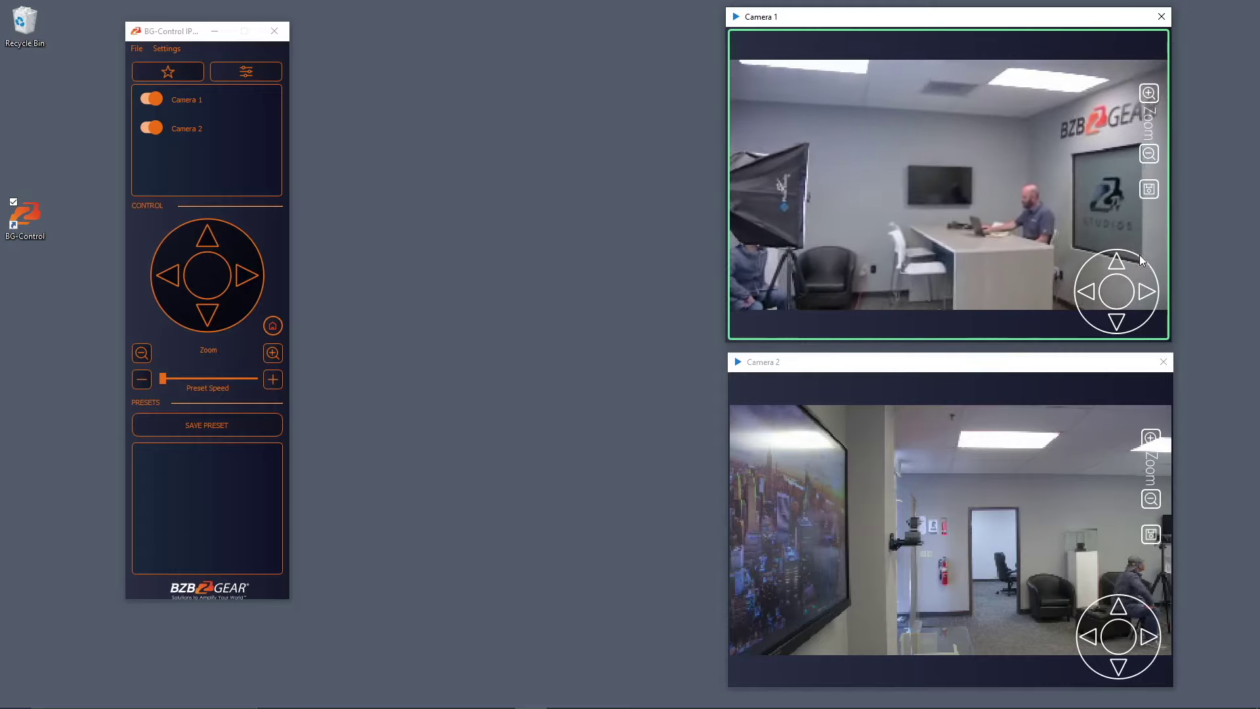
left_click(1148, 98)
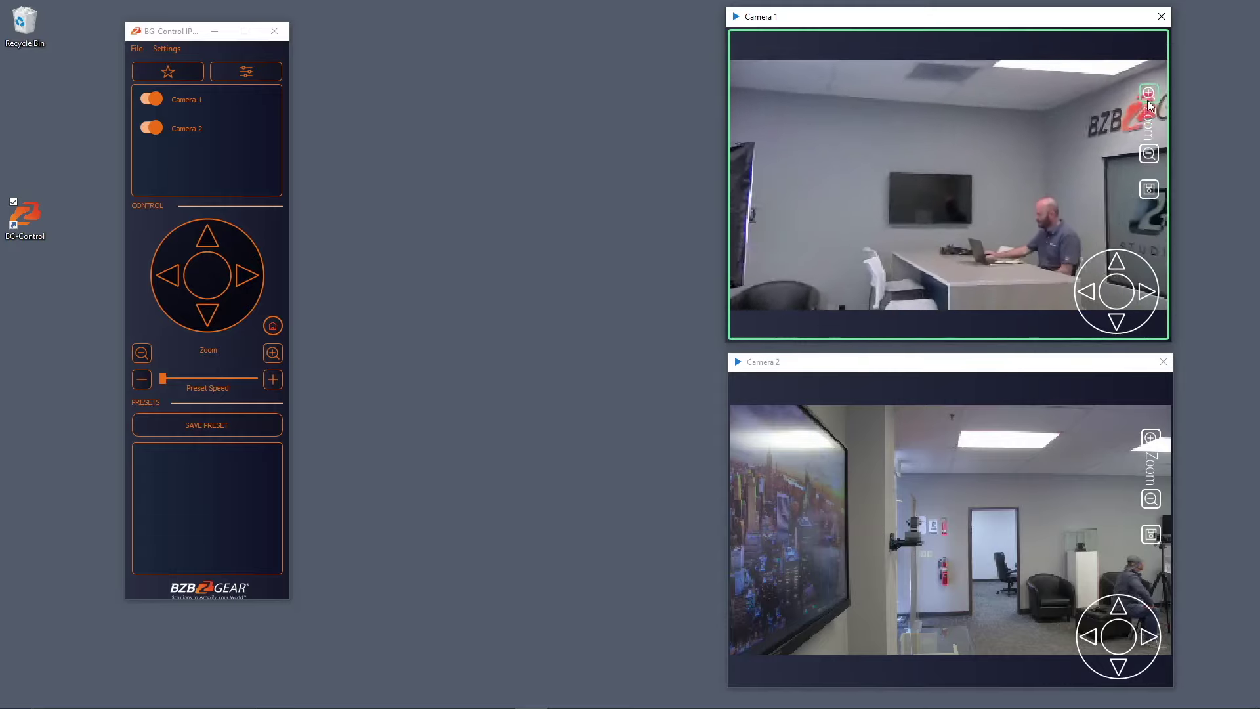
left_click_drag(1121, 298, 1090, 277)
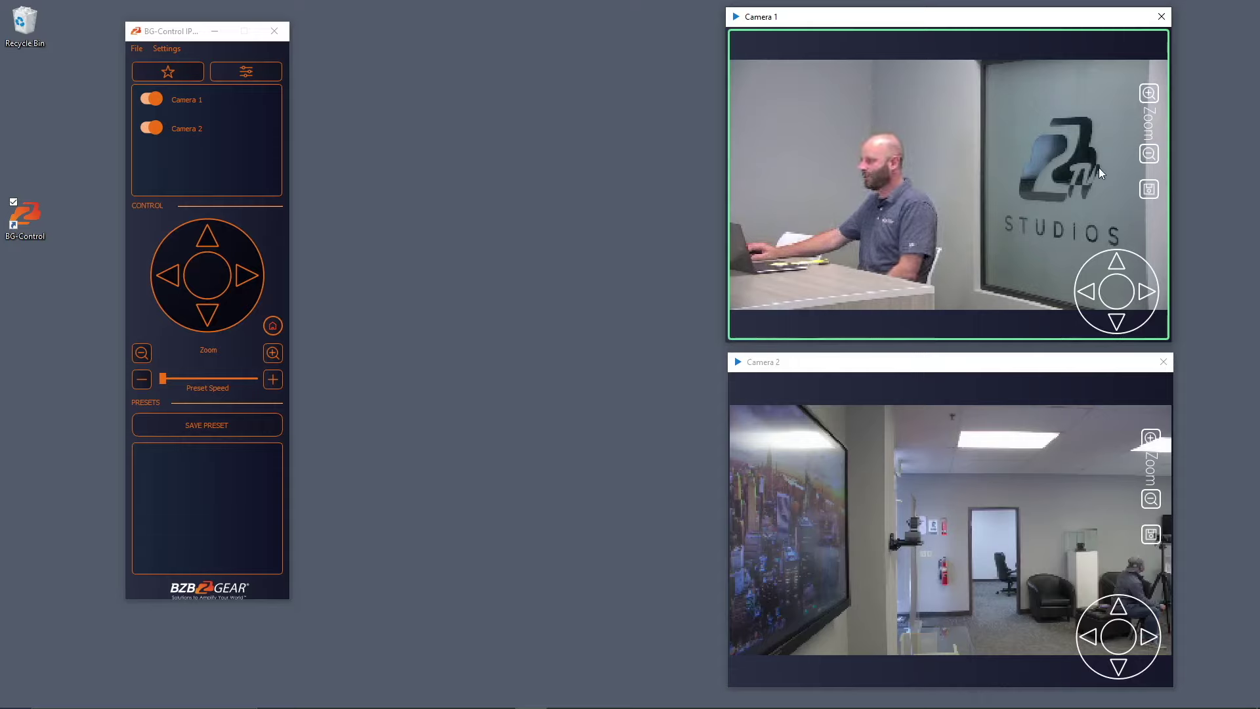
Save Camera 1's current view as preset 'Handsome Fellow'.
left_click(1149, 189)
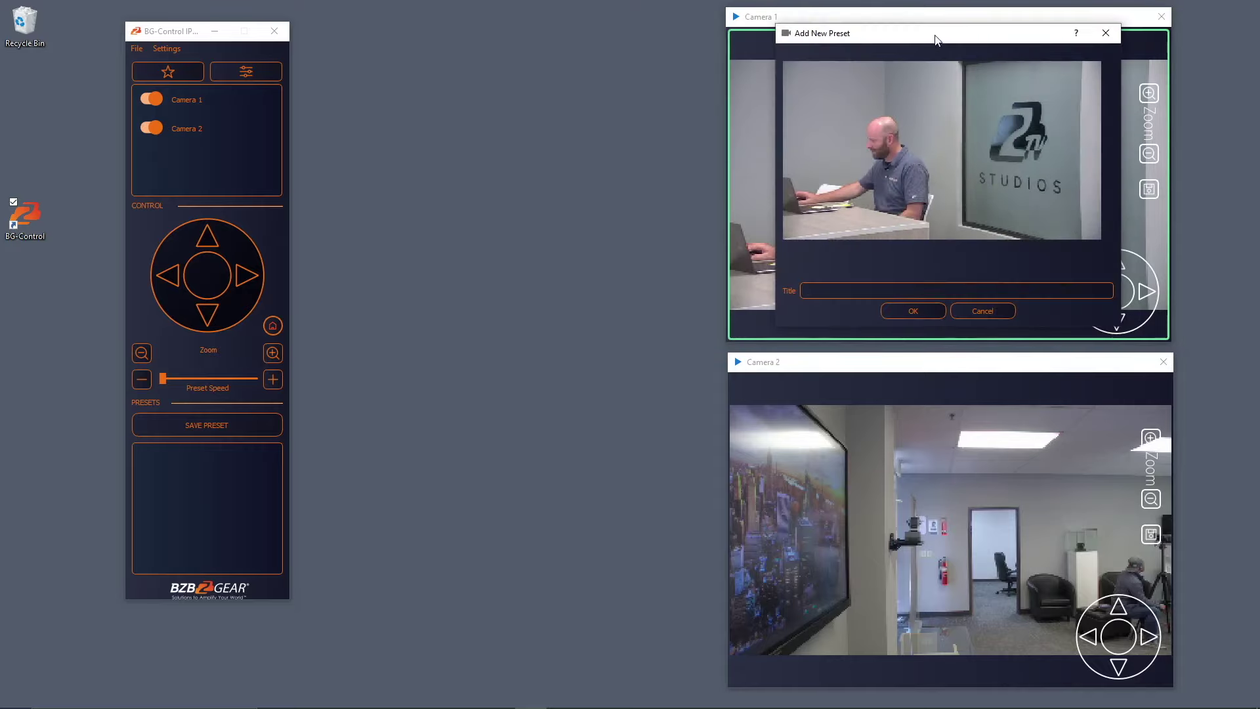
left_click_drag(936, 39, 727, 48)
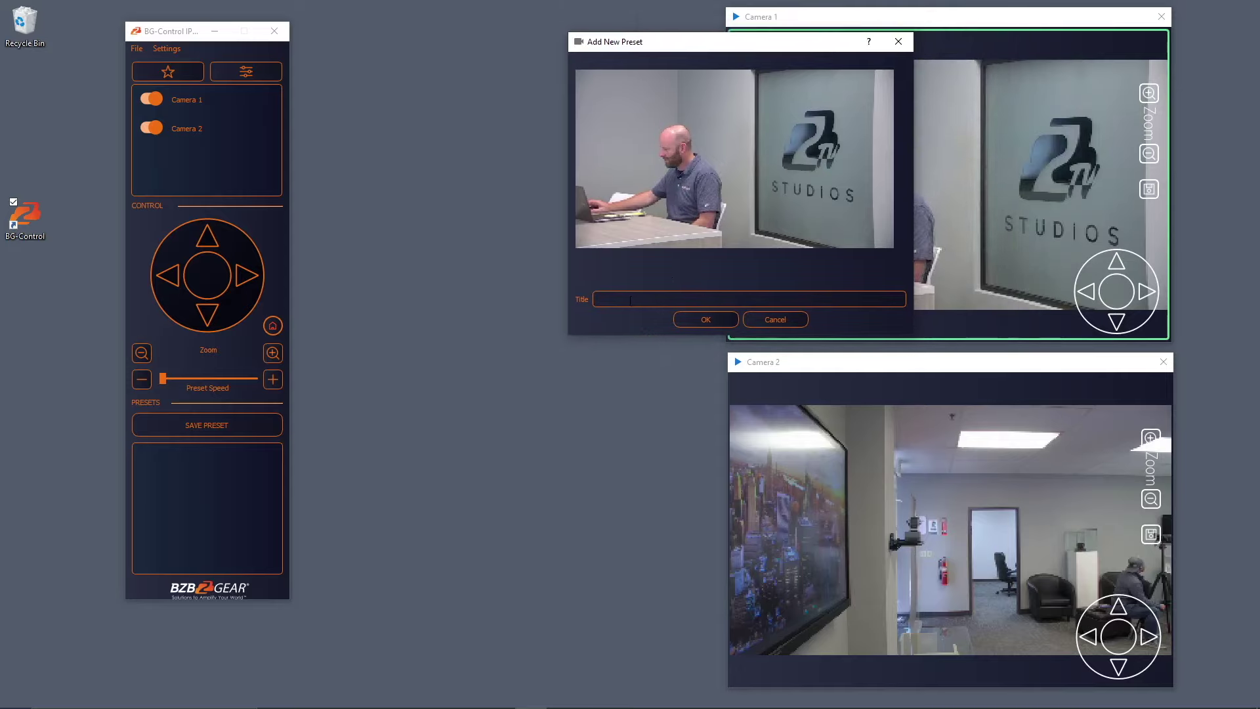
type("Hand")
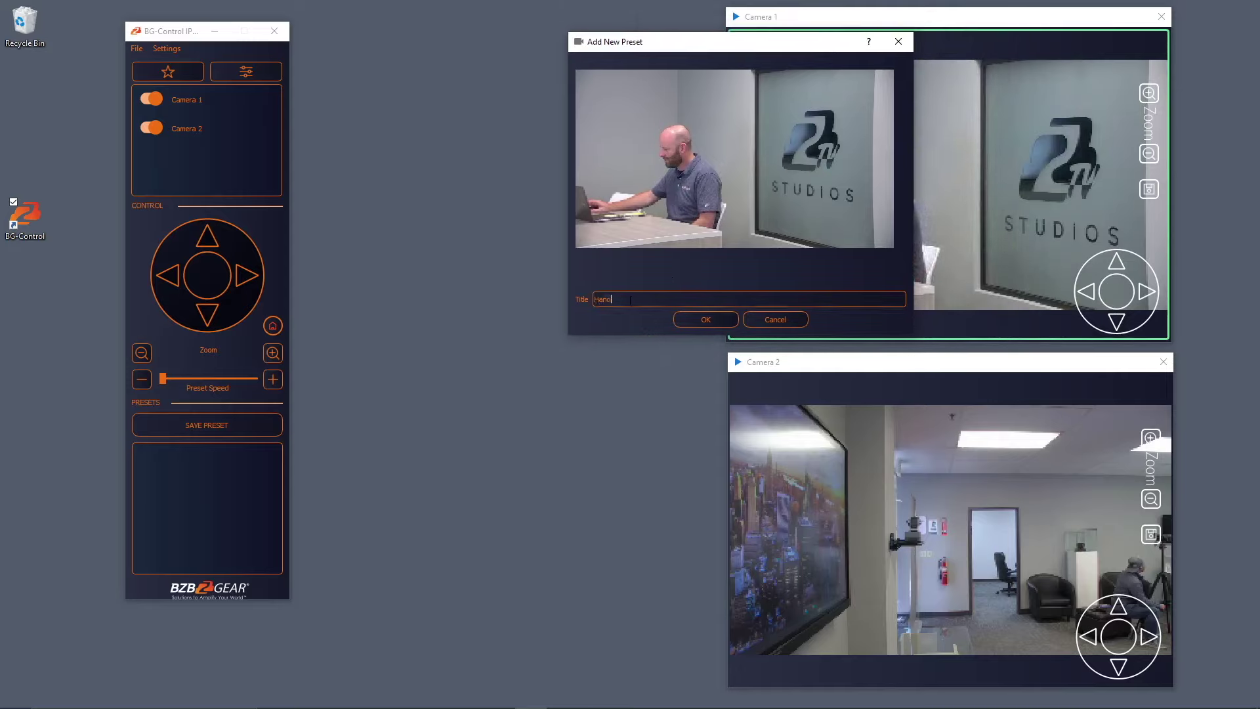
type("some Fellow")
left_click(694, 321)
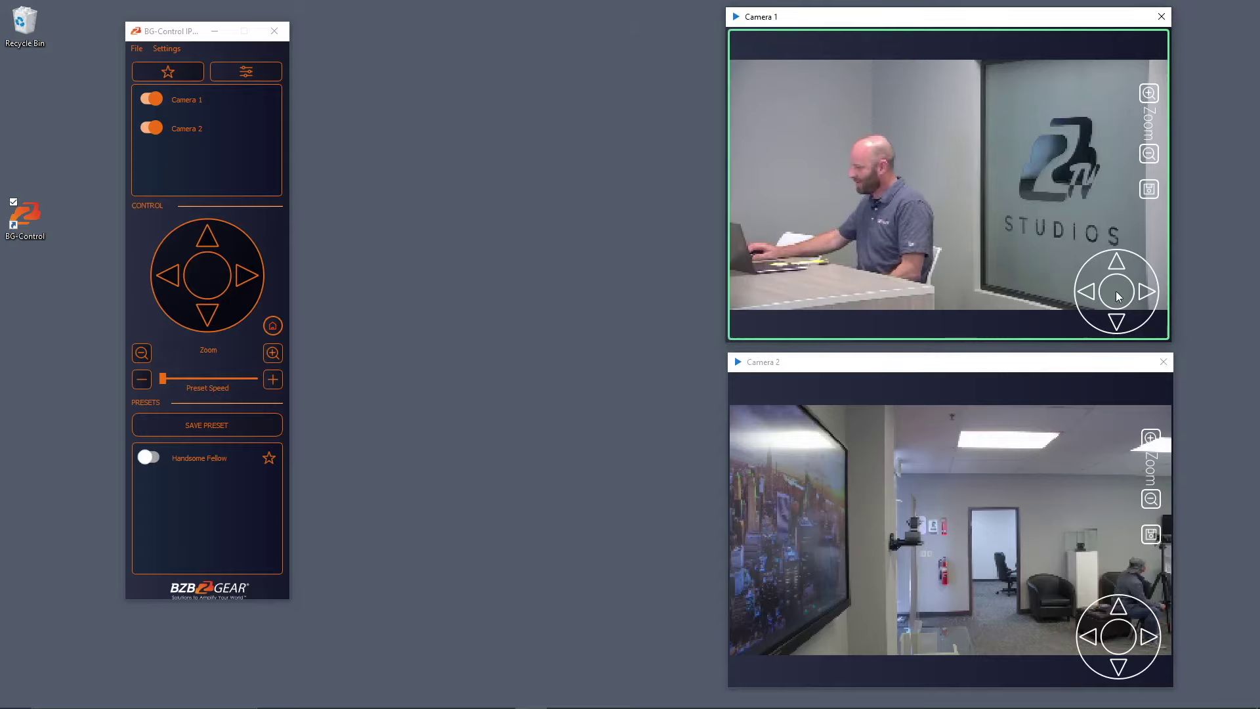
Aim Camera 1 at the BZBGEAR logo, save it as preset 'Logo', then select Camera 2.
left_click_drag(1119, 297, 1159, 257)
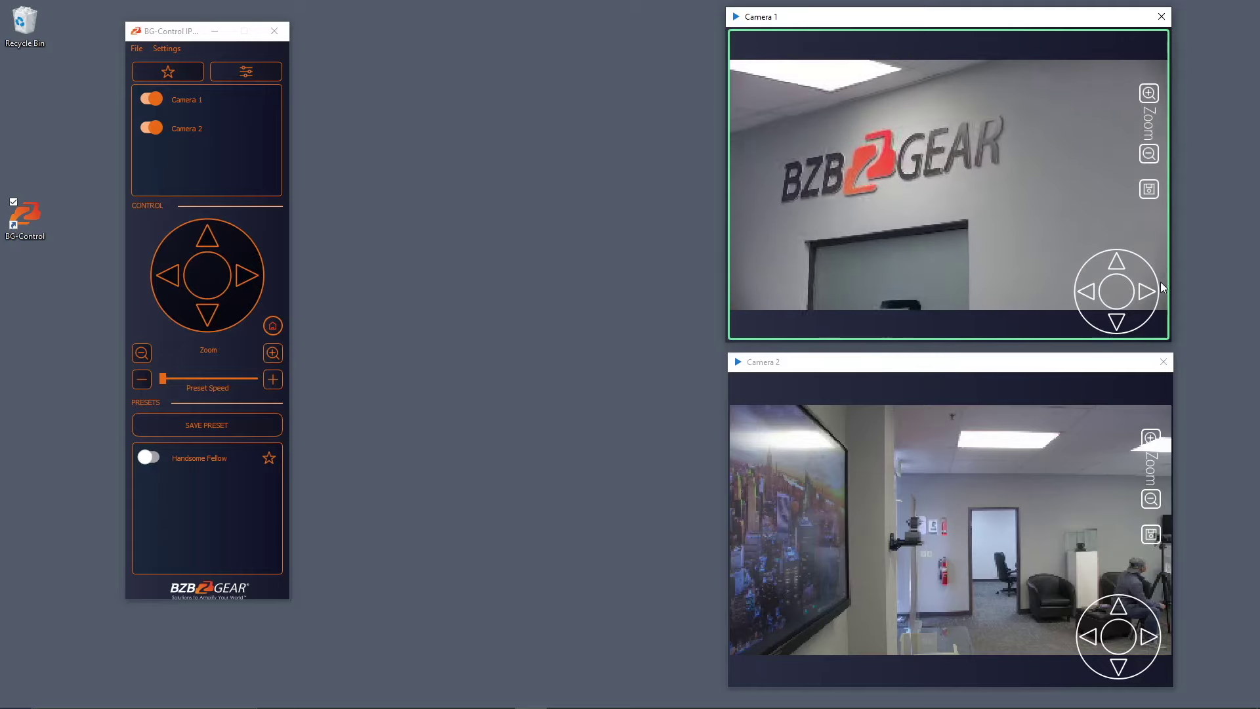
left_click(1149, 192)
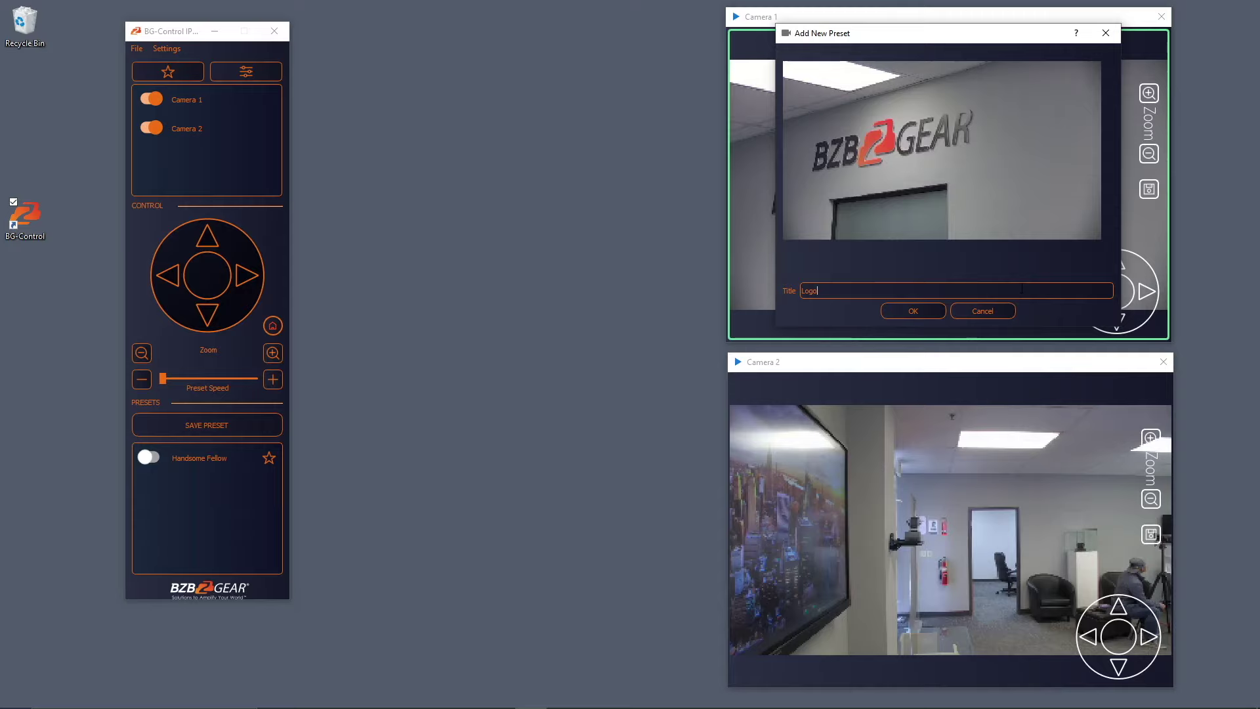
left_click(913, 311)
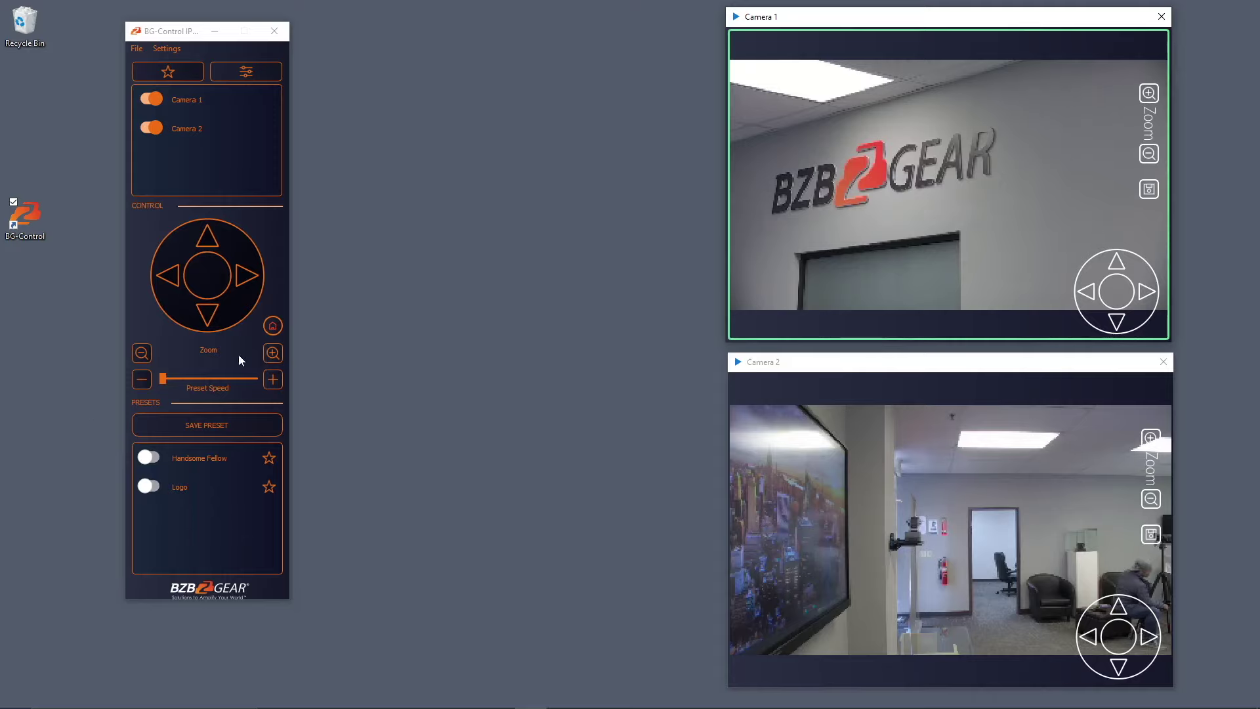
left_click(865, 456)
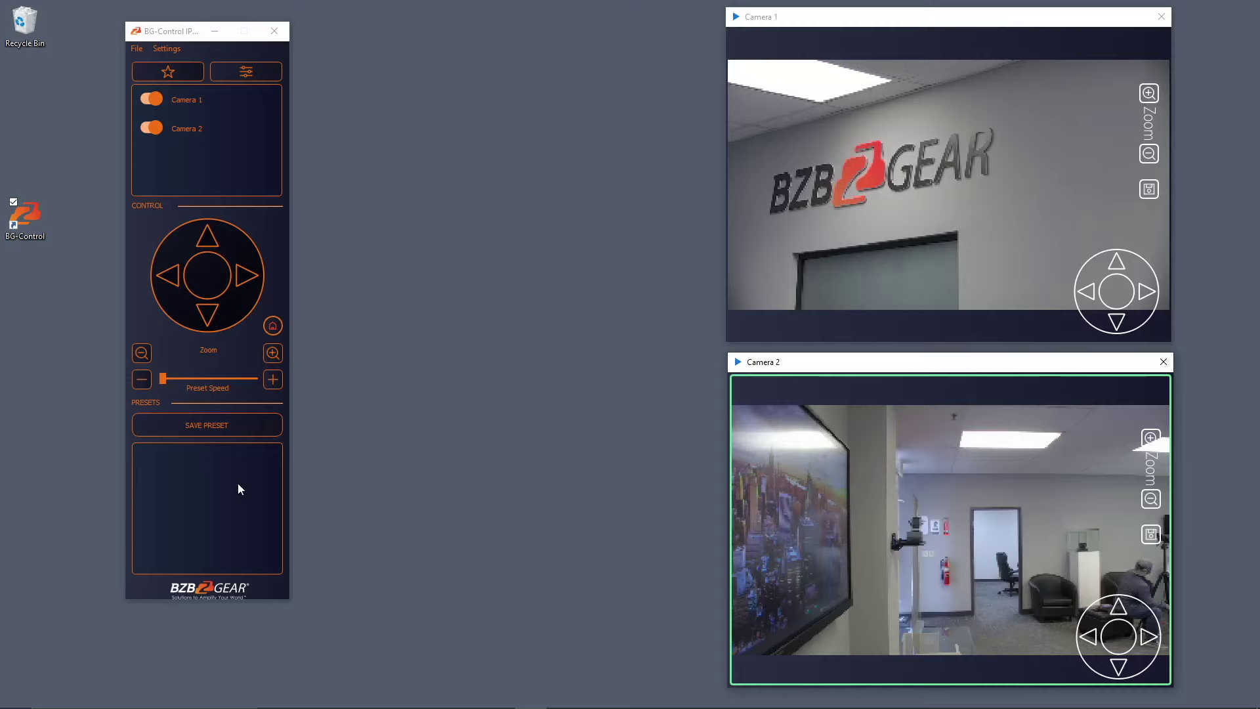
Pan Camera 2 onto the glass display box and zoom in on it.
left_click(778, 168)
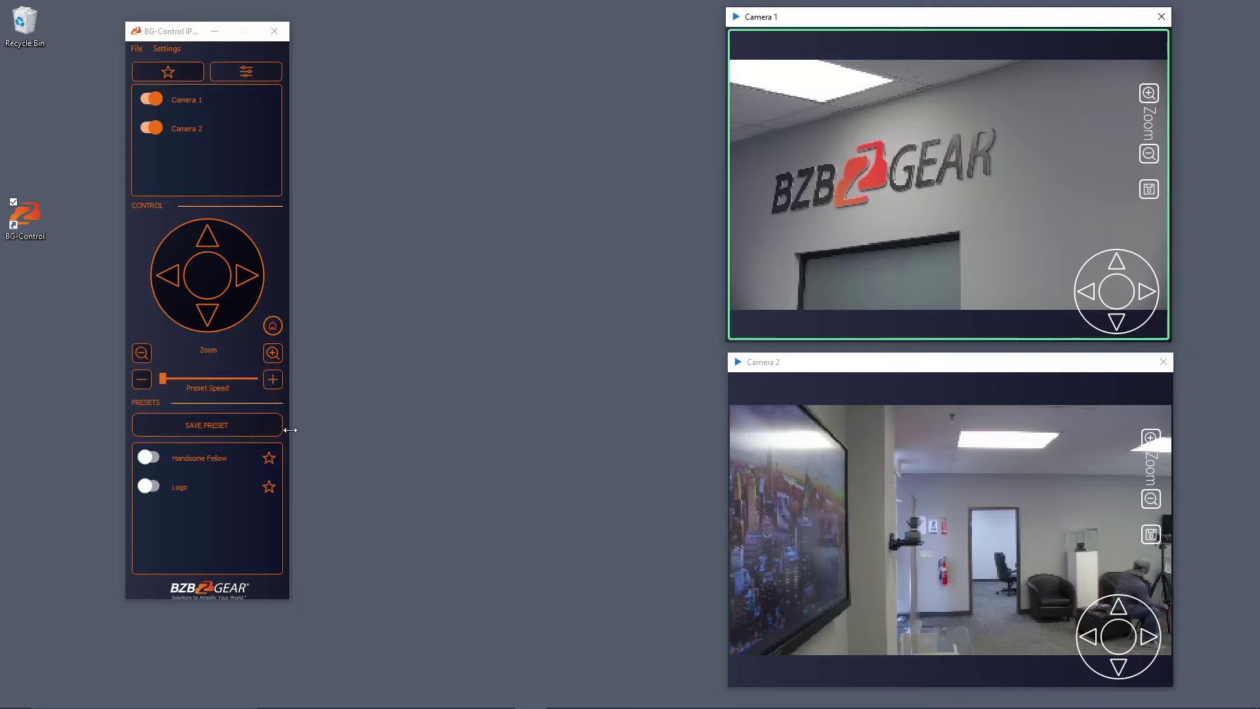
left_click(886, 487)
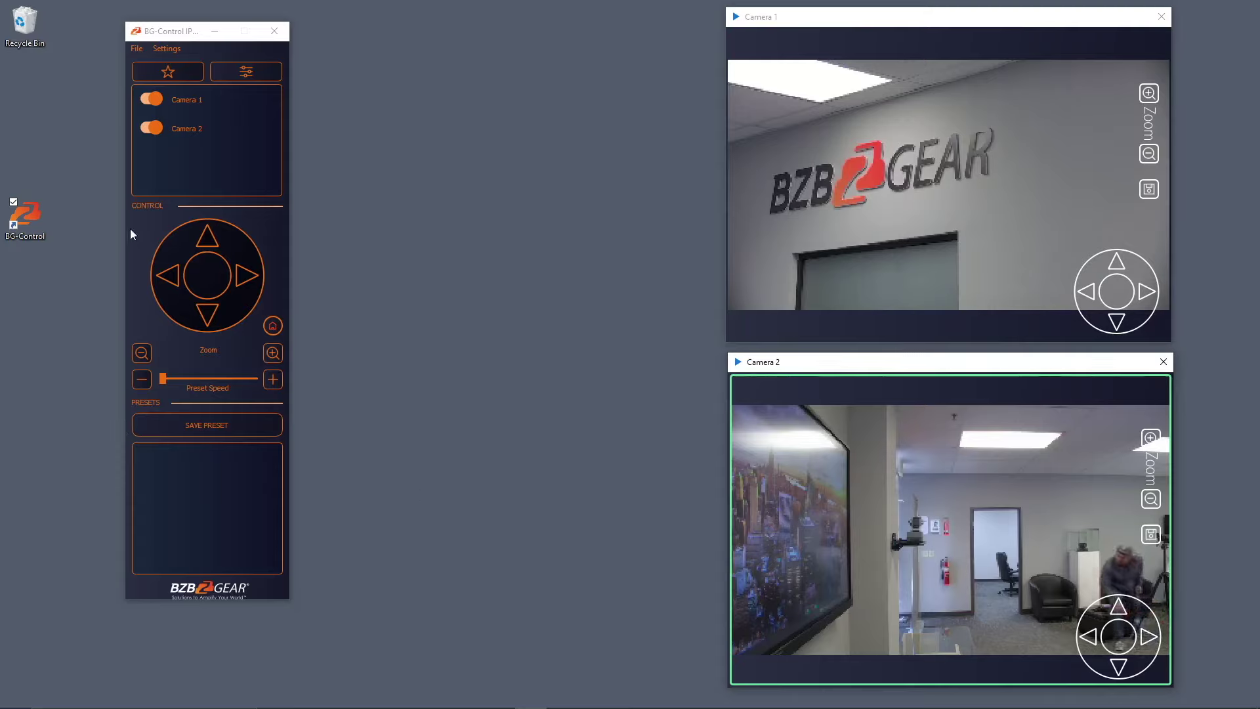
left_click(1122, 623)
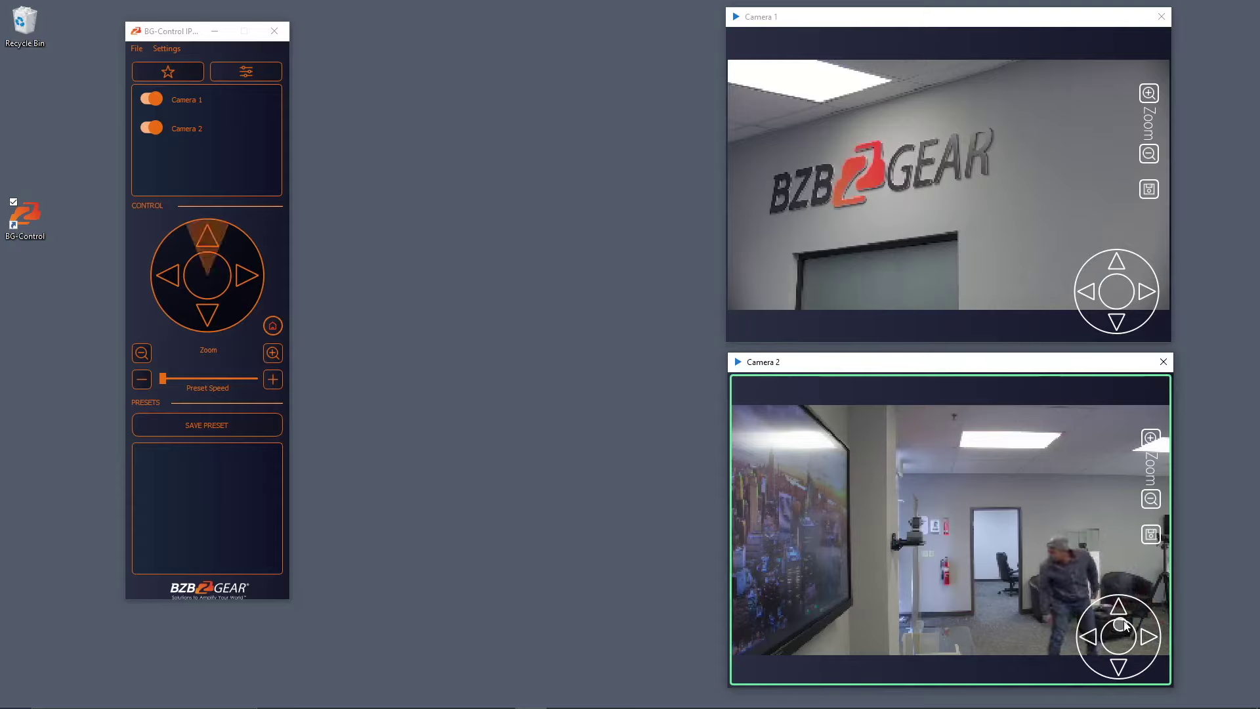
left_click_drag(1124, 627, 1173, 666)
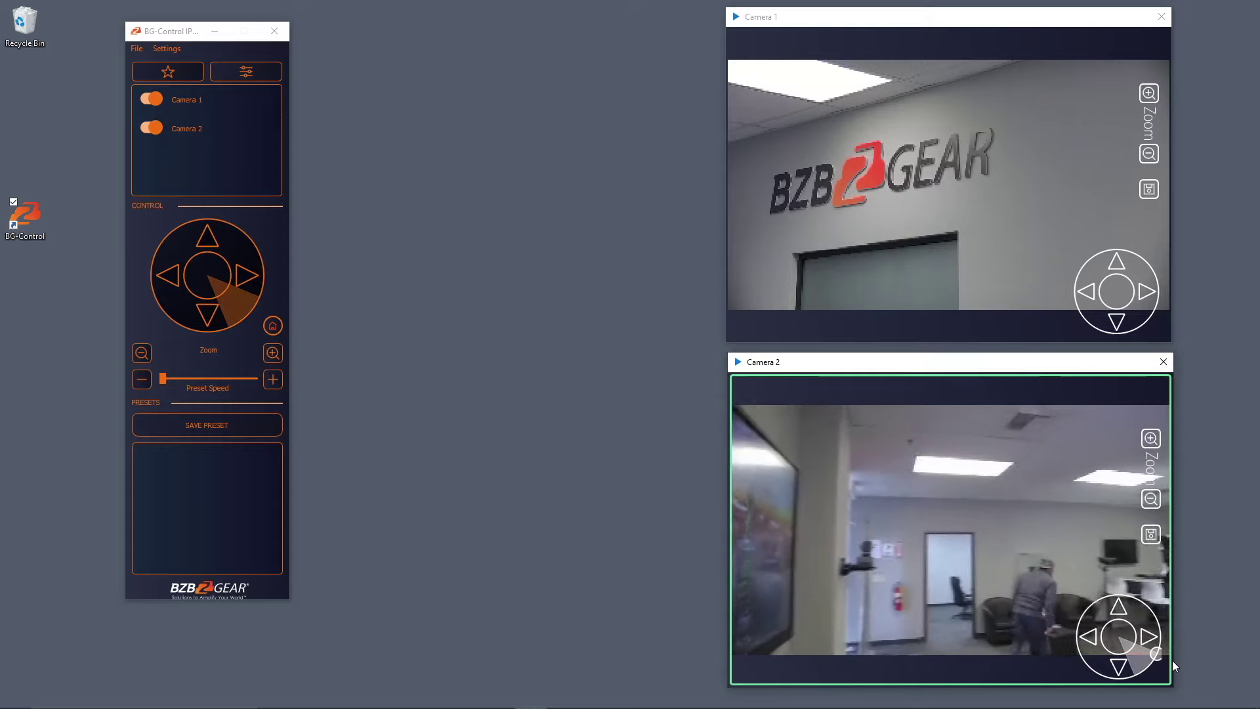
left_click(1090, 645)
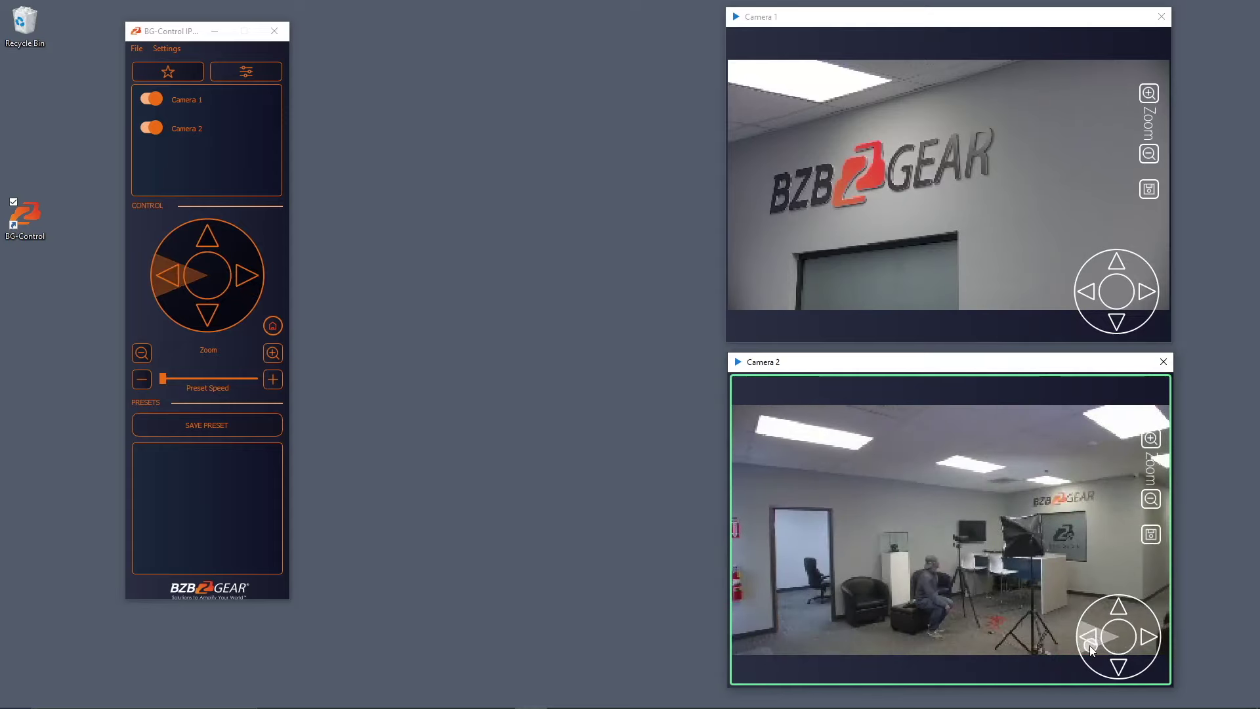
left_click(1154, 440)
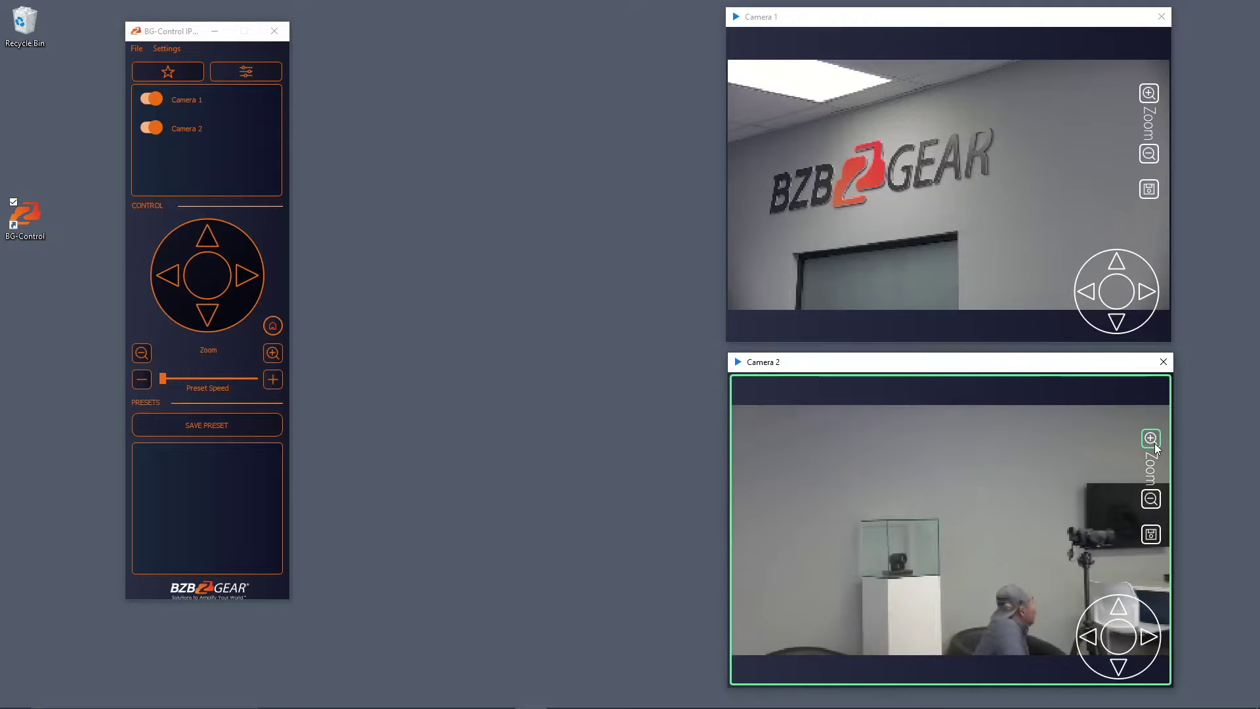
left_click(1101, 638)
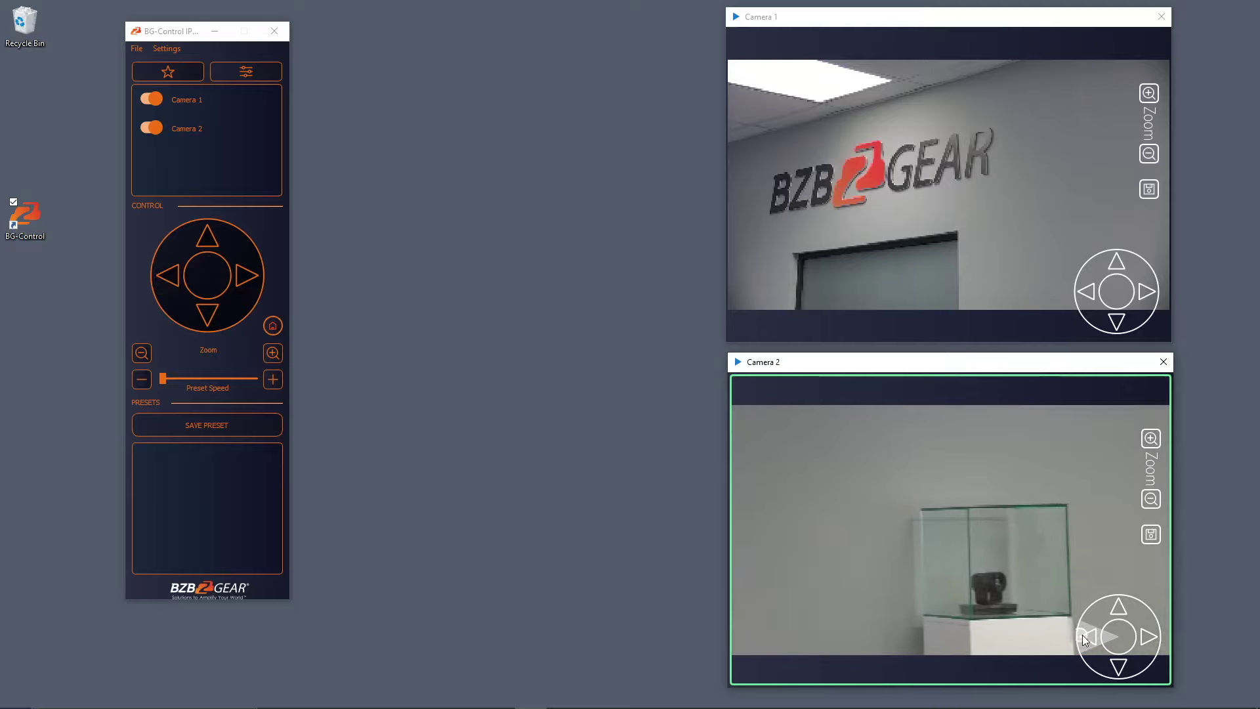
left_click(1152, 536)
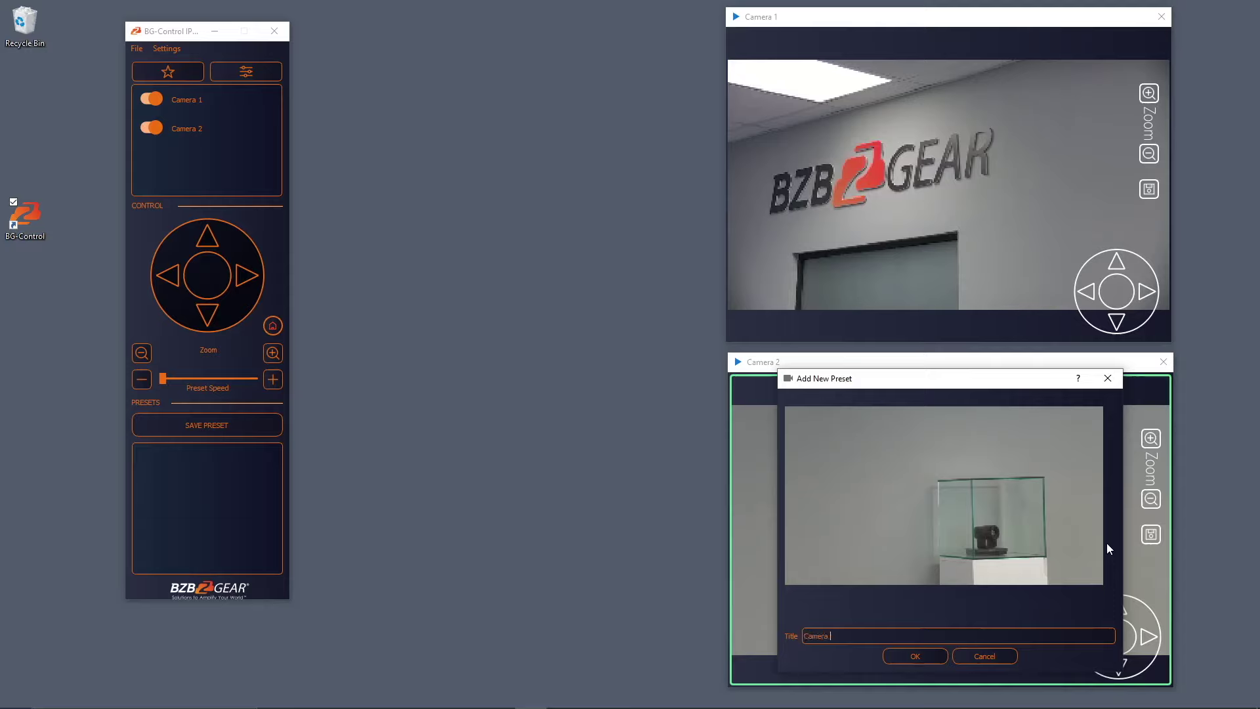
Save Camera 2 presets 'Camera in Box' and, tilted up to the blank wall, 'Nothing on the Wall'.
type("Camera in Box")
left_click(919, 656)
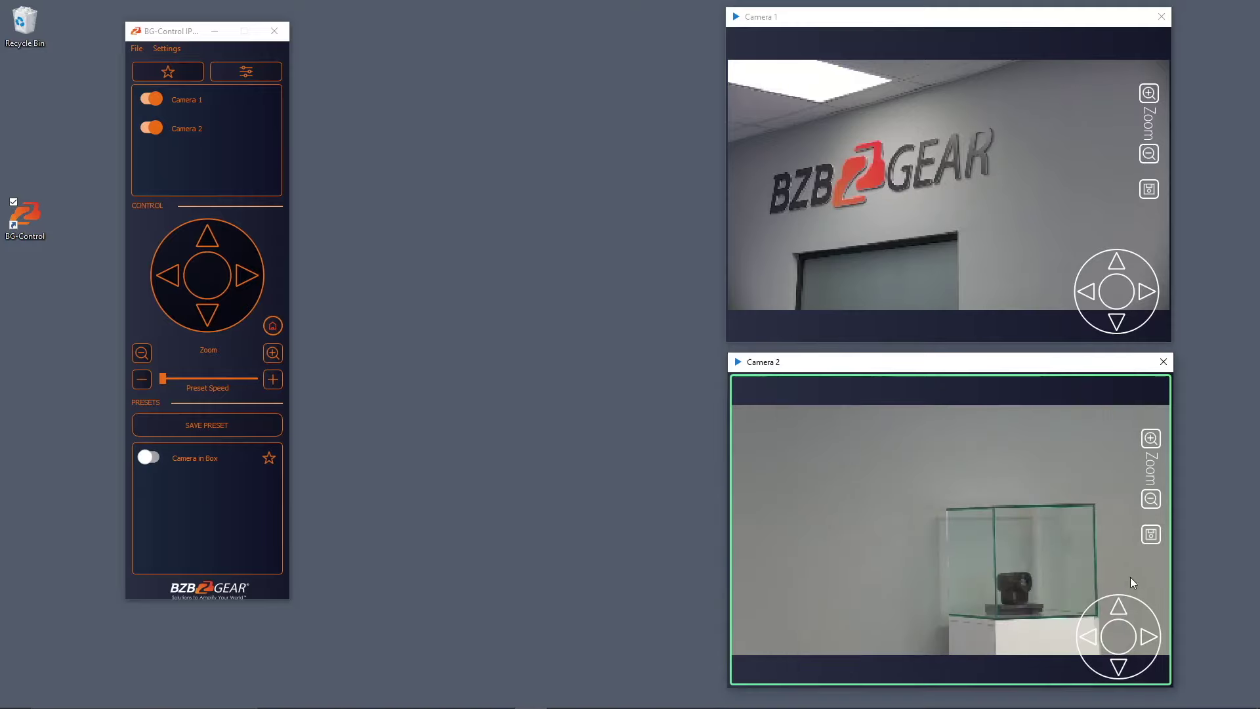
left_click_drag(1113, 626, 1134, 562)
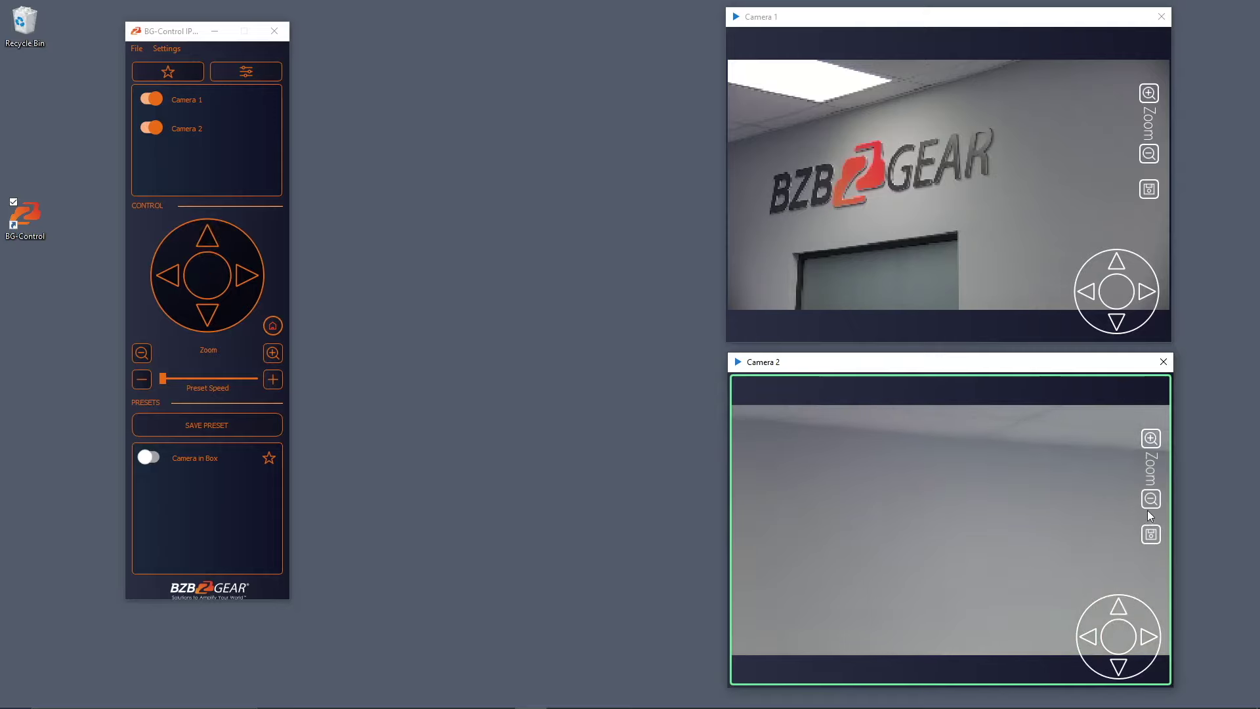
left_click(1150, 532)
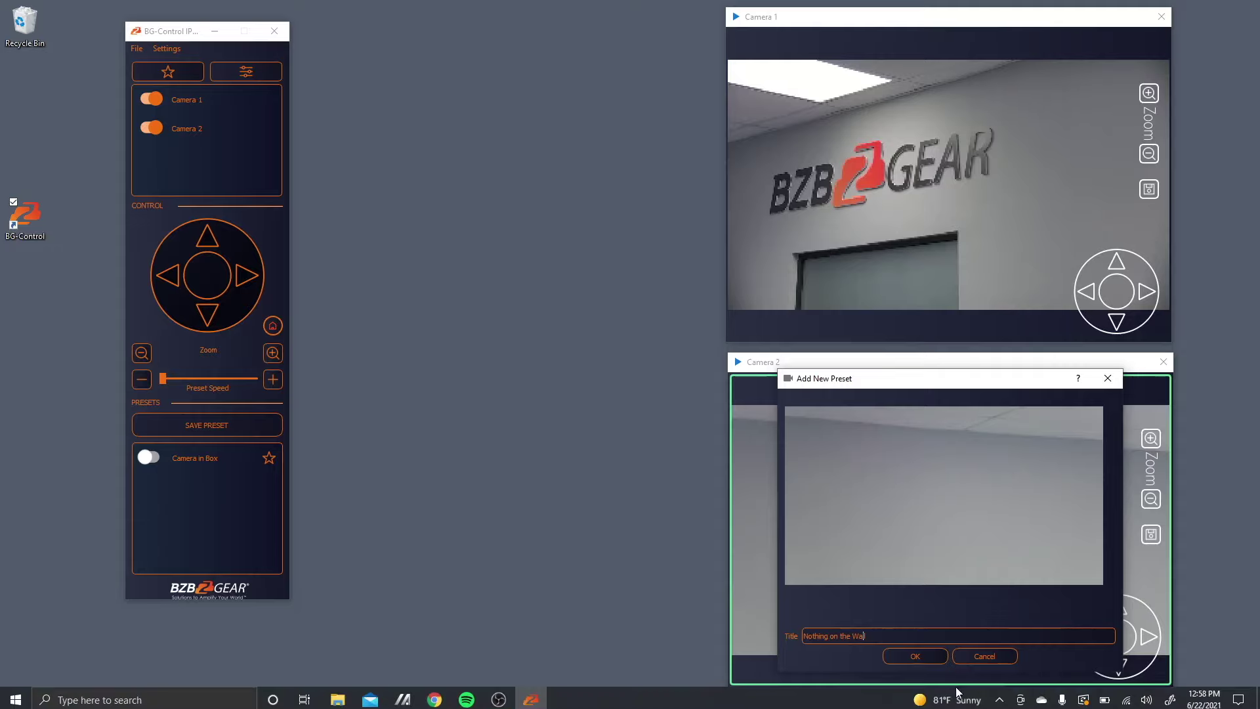
left_click(915, 658)
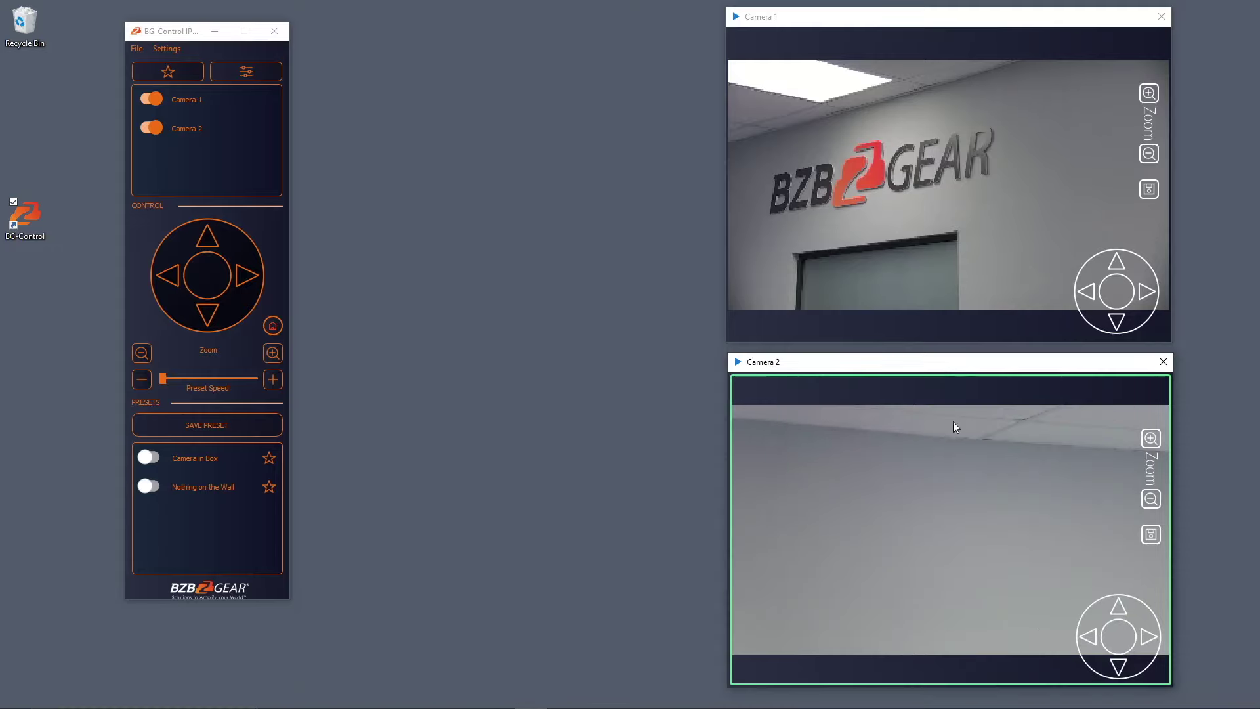
Home both cameras, recall 'Camera in Box' on Camera 2, then 'Handsome Fellow' on Camera 1.
left_click(964, 131)
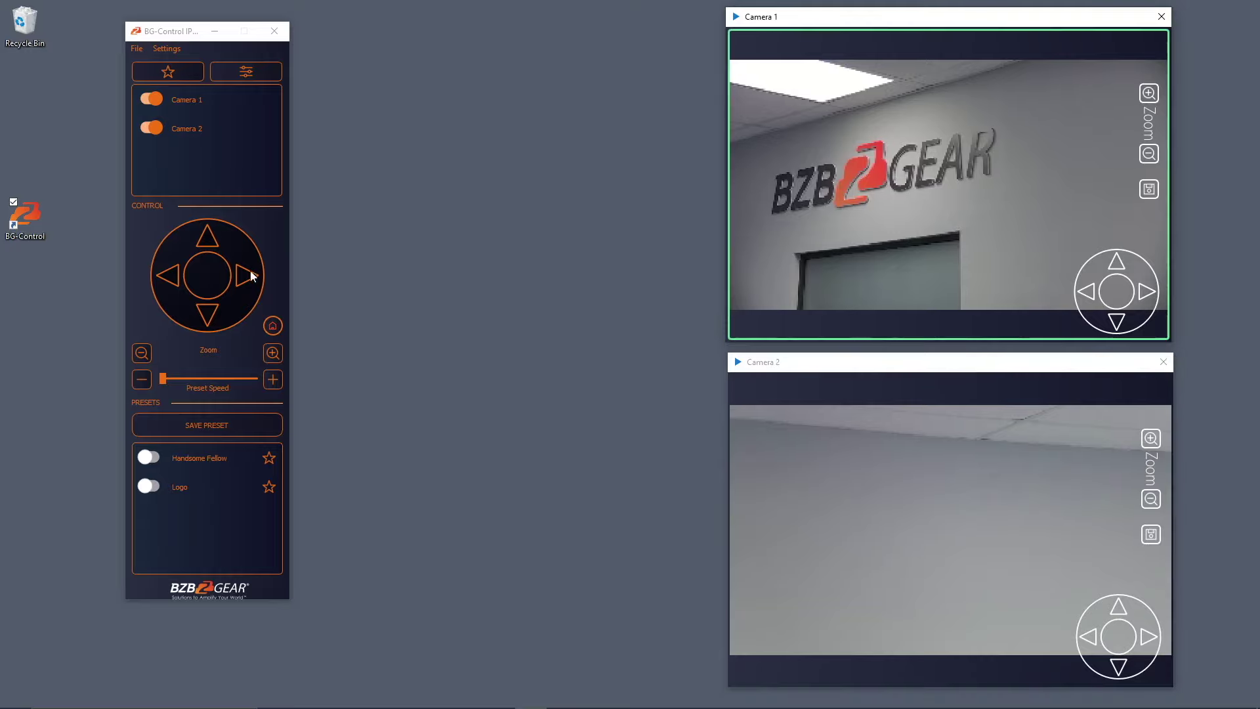
left_click(273, 325)
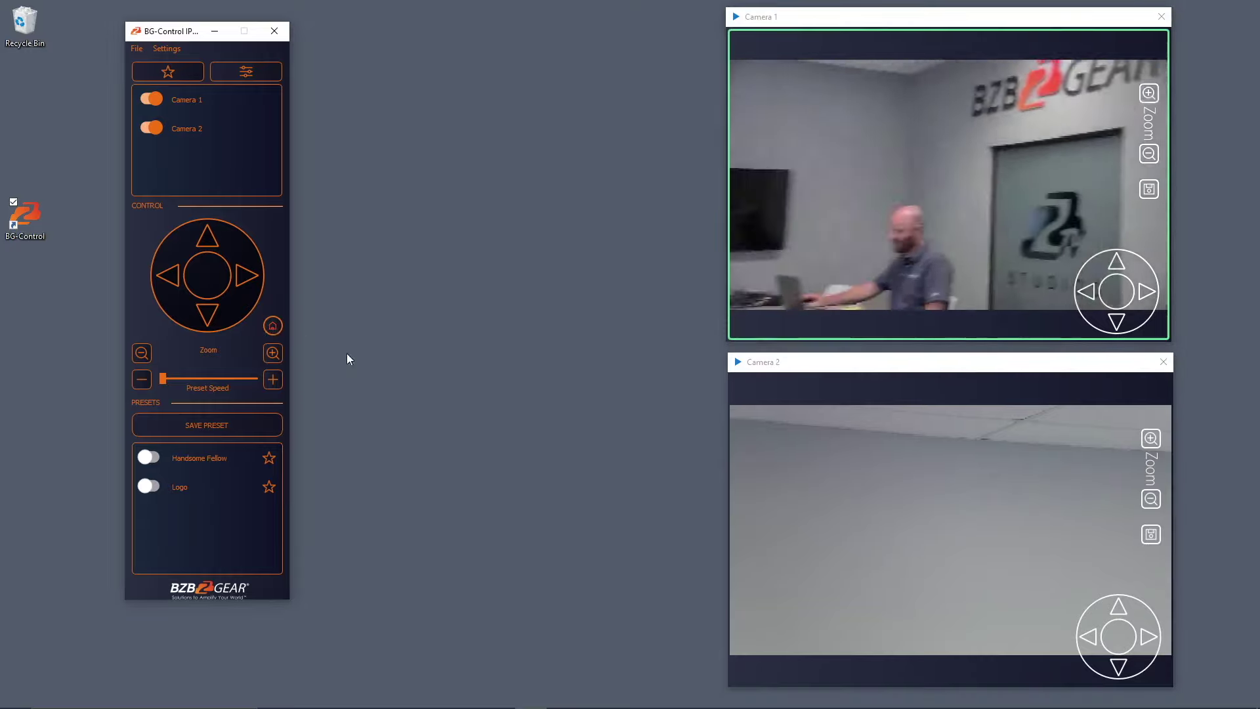
left_click(869, 496)
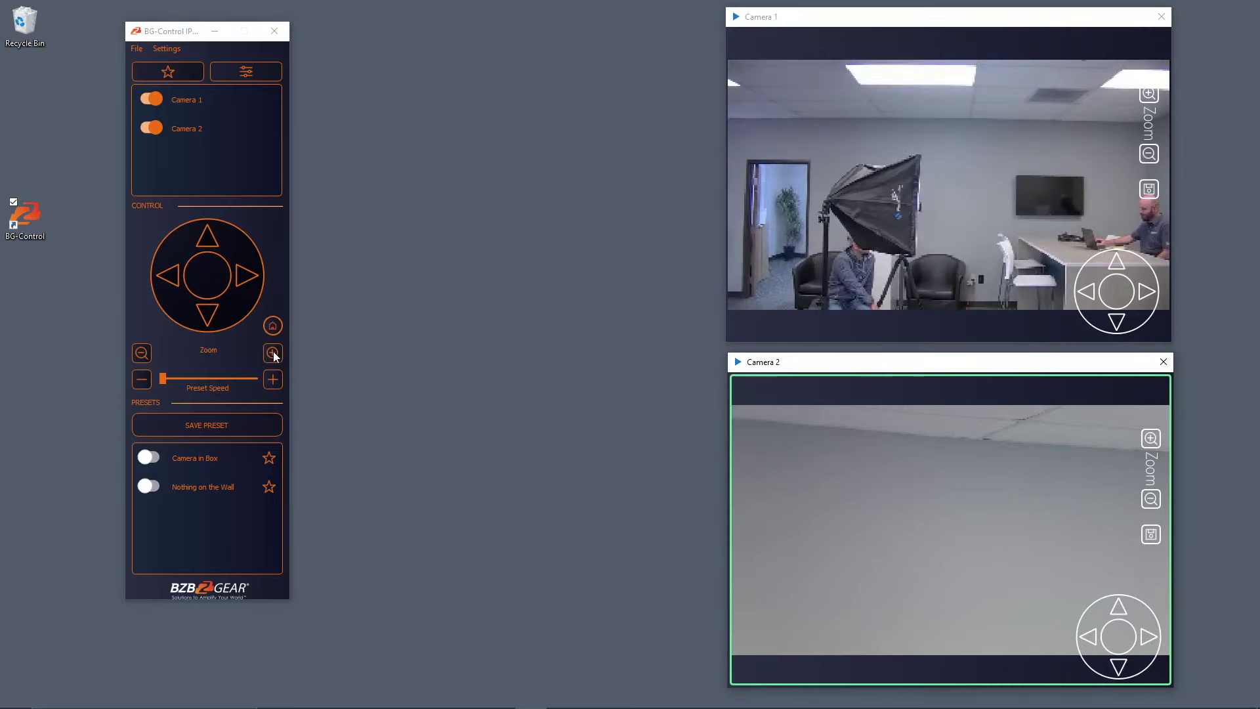
left_click(273, 326)
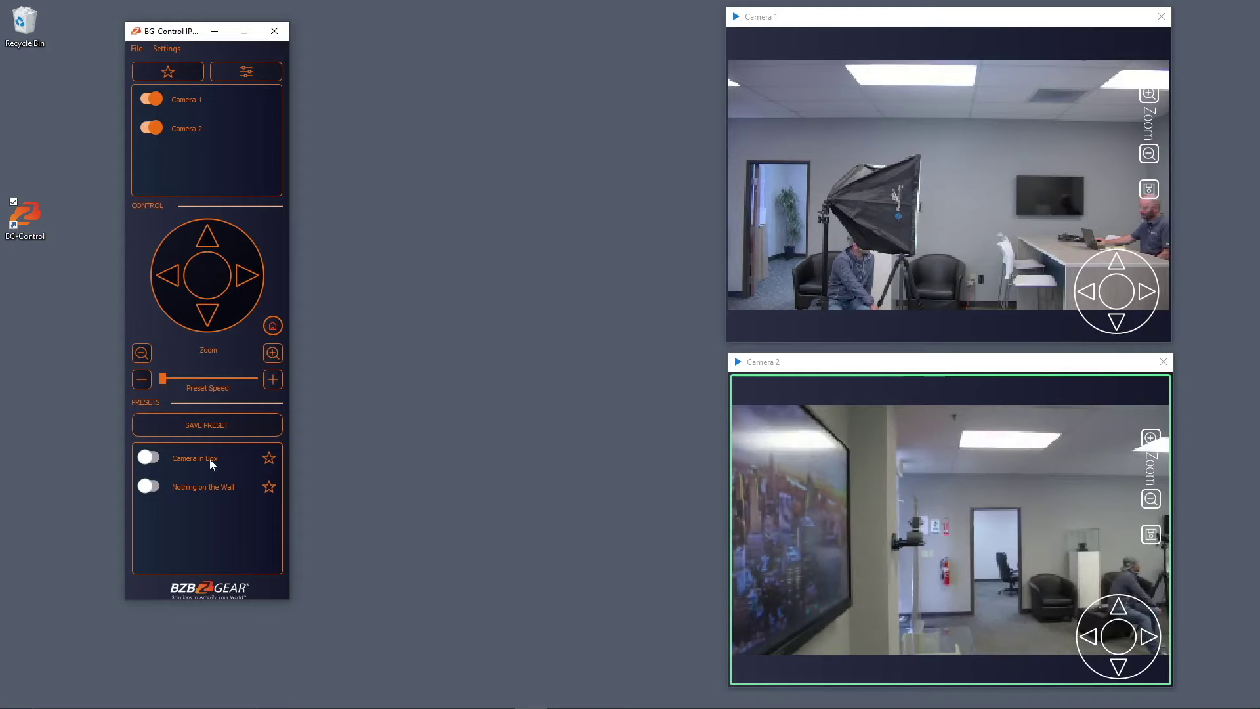
left_click(148, 458)
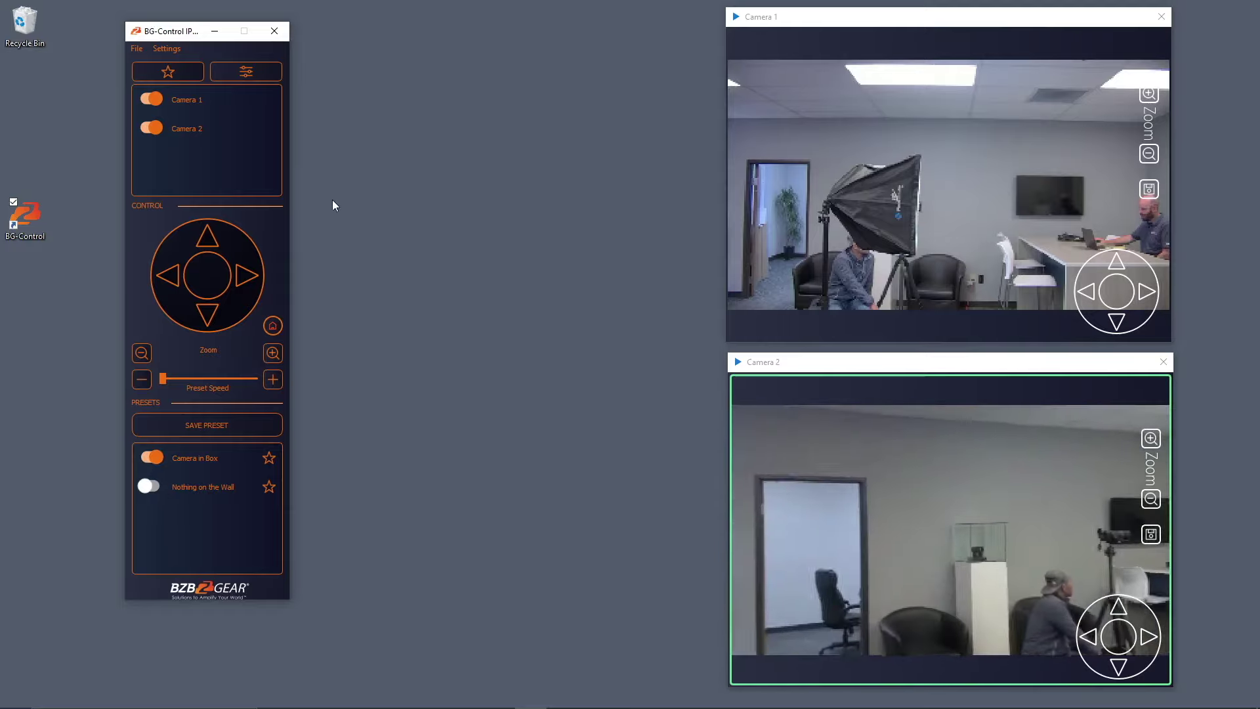
left_click(775, 184)
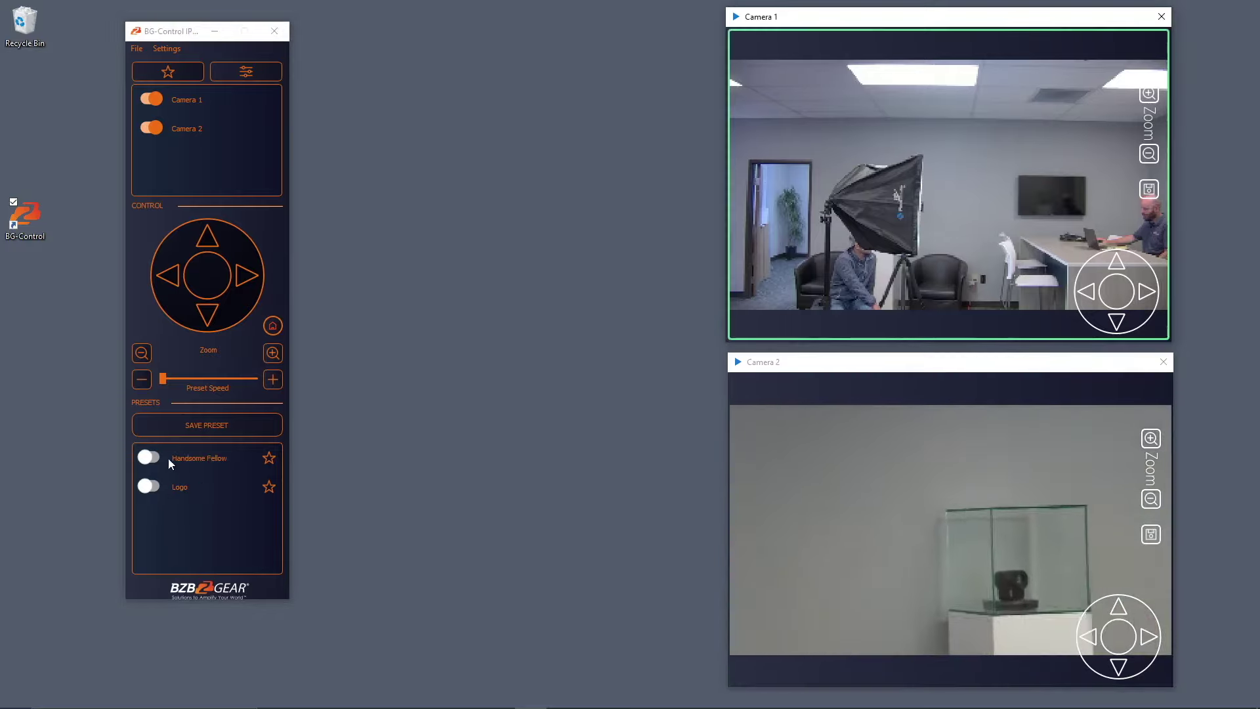
left_click(150, 459)
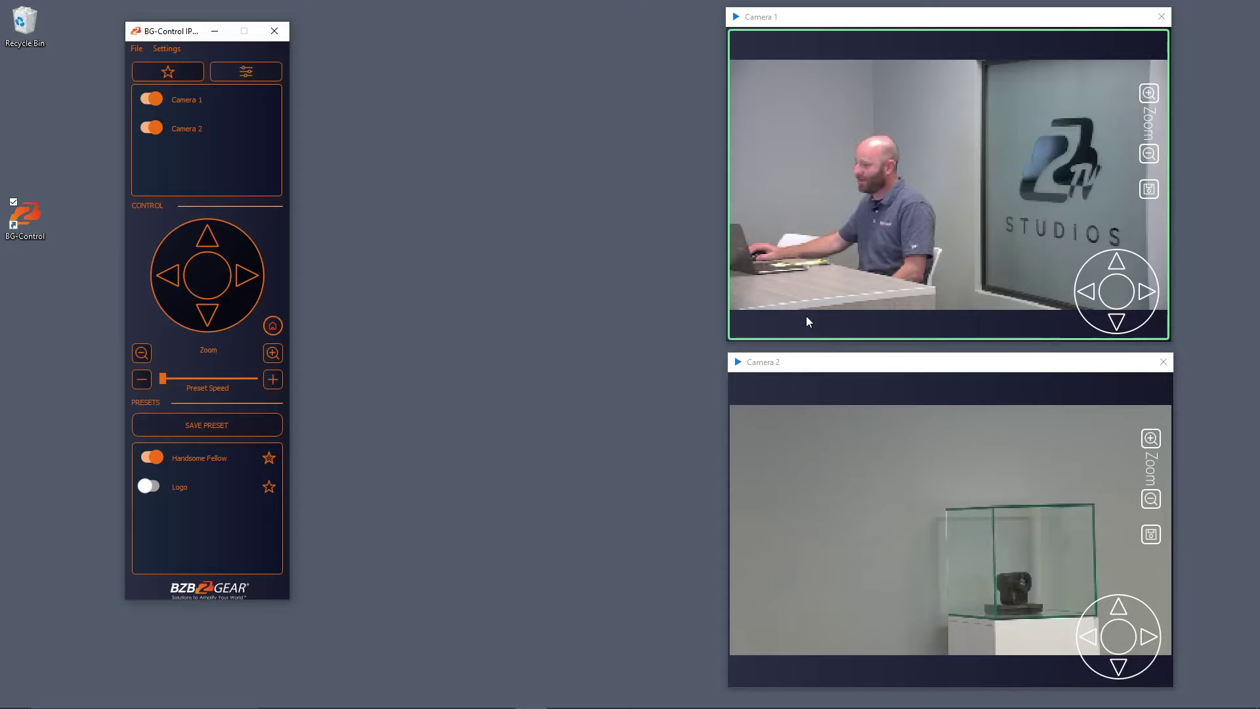
Select Camera 2 and star its 'Nothing on the Wall' preset as a favorite.
left_click(829, 498)
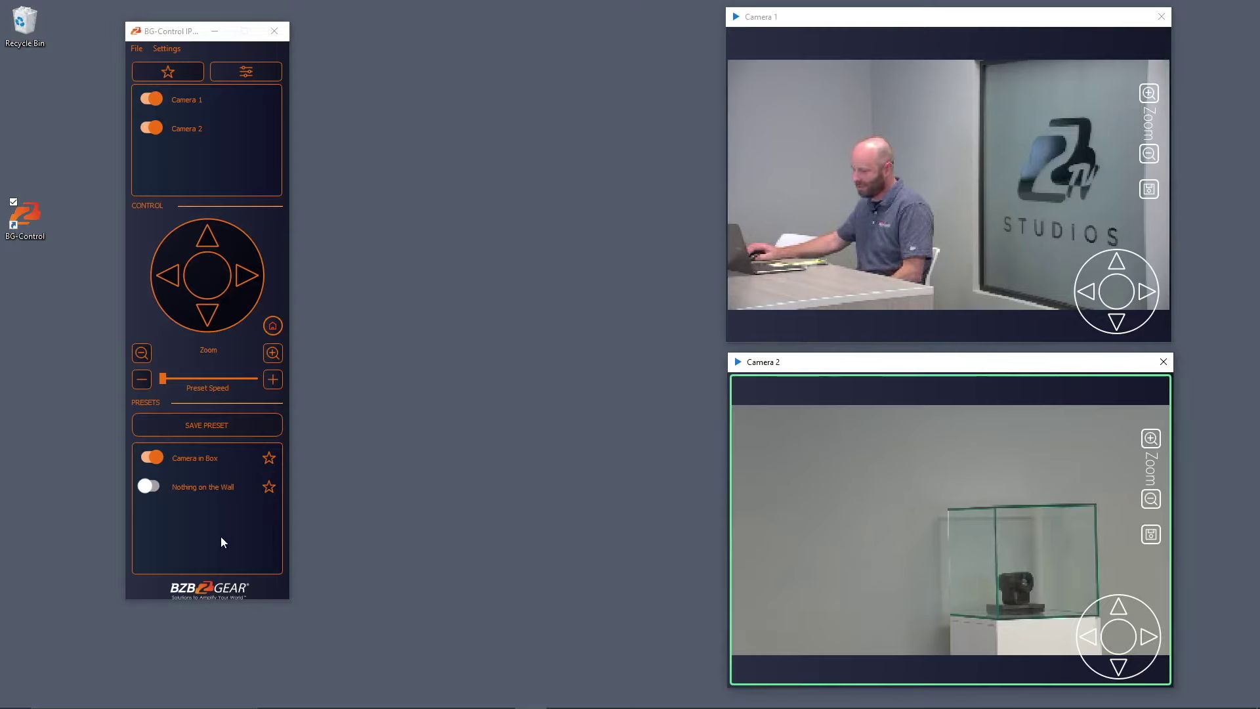
left_click(269, 488)
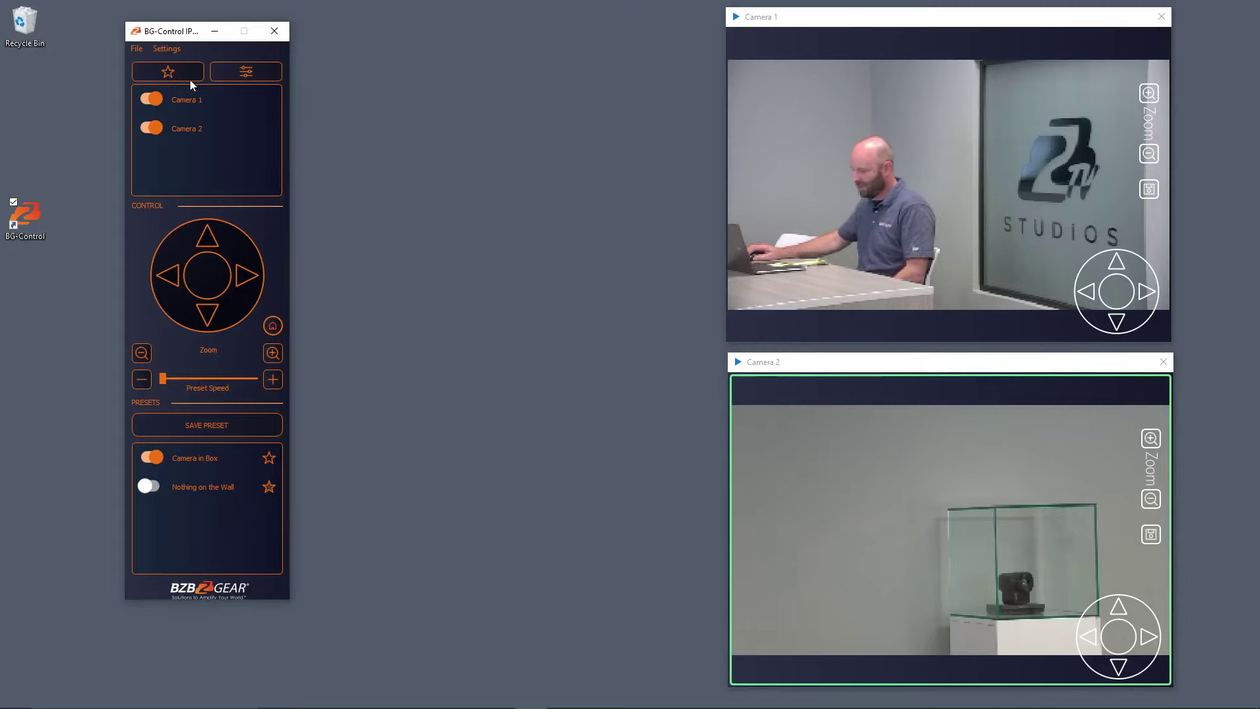
Open and reposition the Favorites window, then recall Nothing on the Wall on Camera 2.
left_click(168, 72)
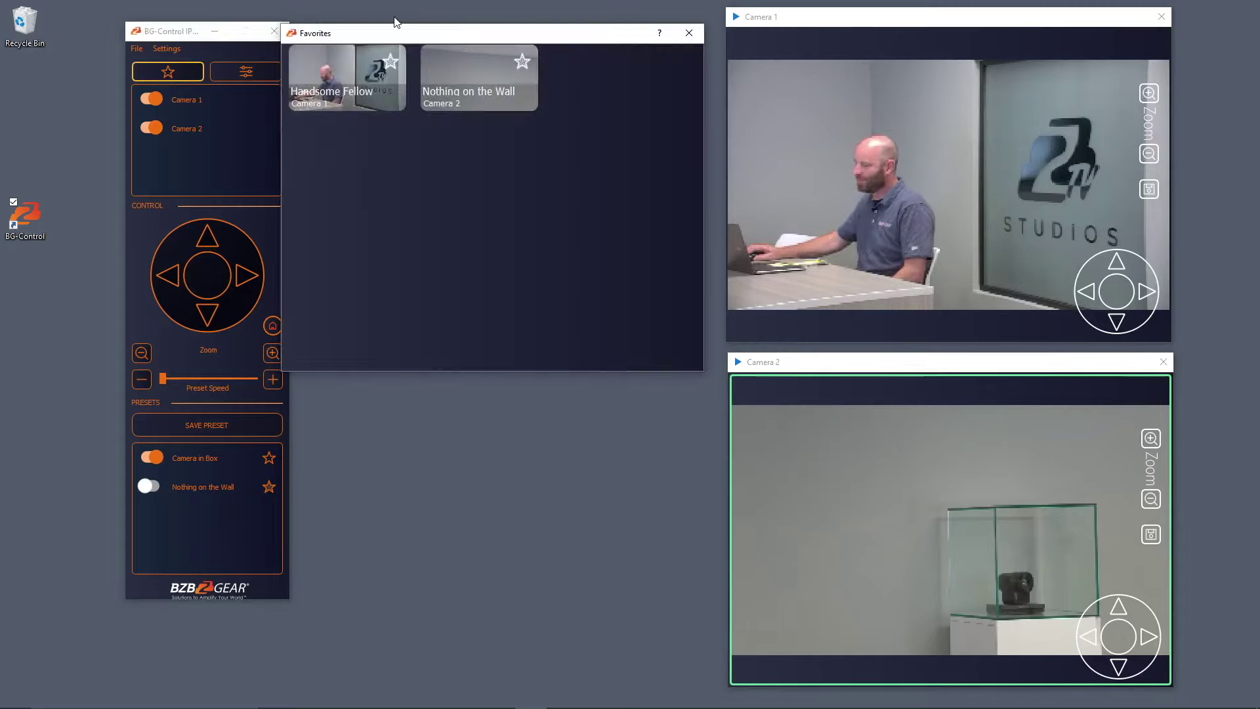
left_click_drag(474, 32, 487, 44)
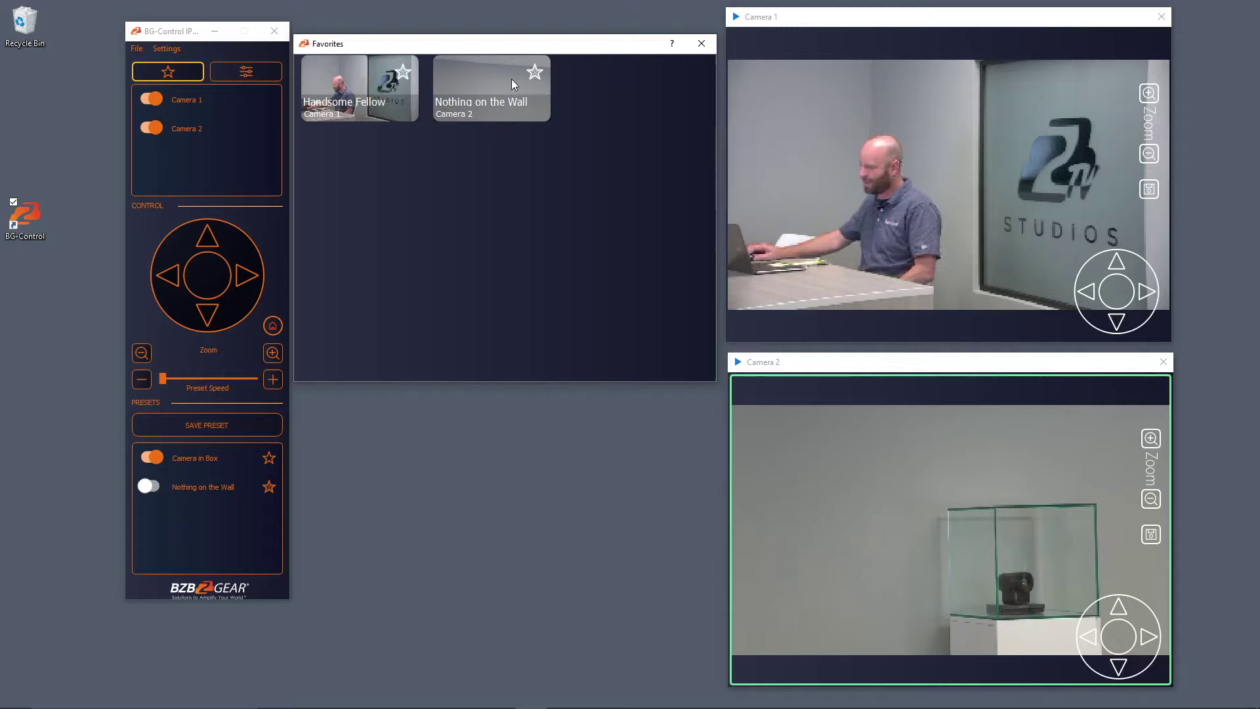
left_click(487, 82)
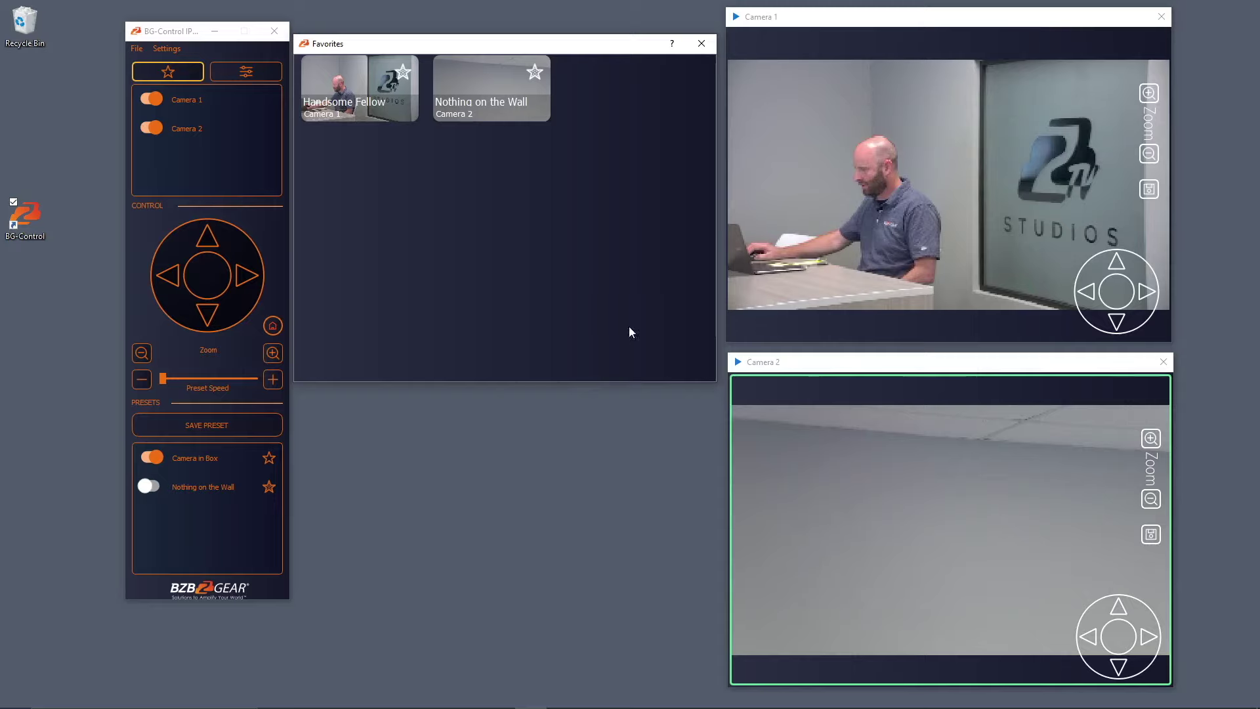
Recall the Camera in Box preset on Camera 2 and the Logo preset on Camera 1.
left_click(153, 461)
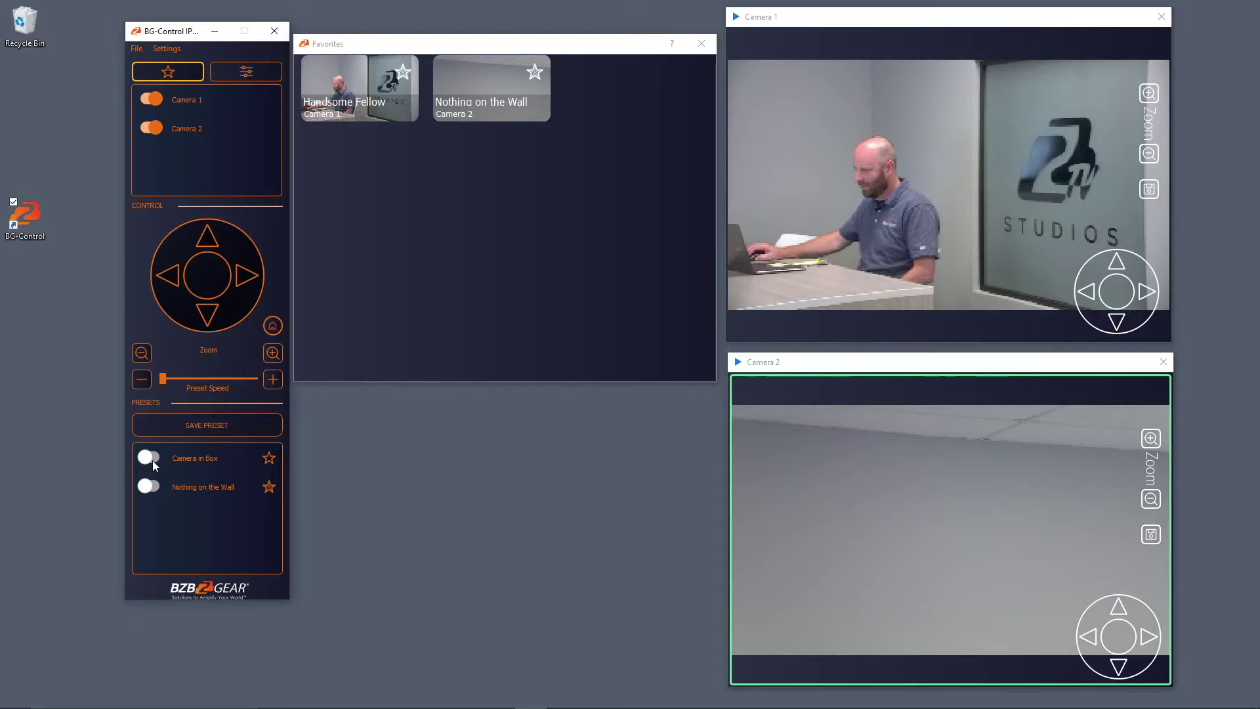
left_click(150, 460)
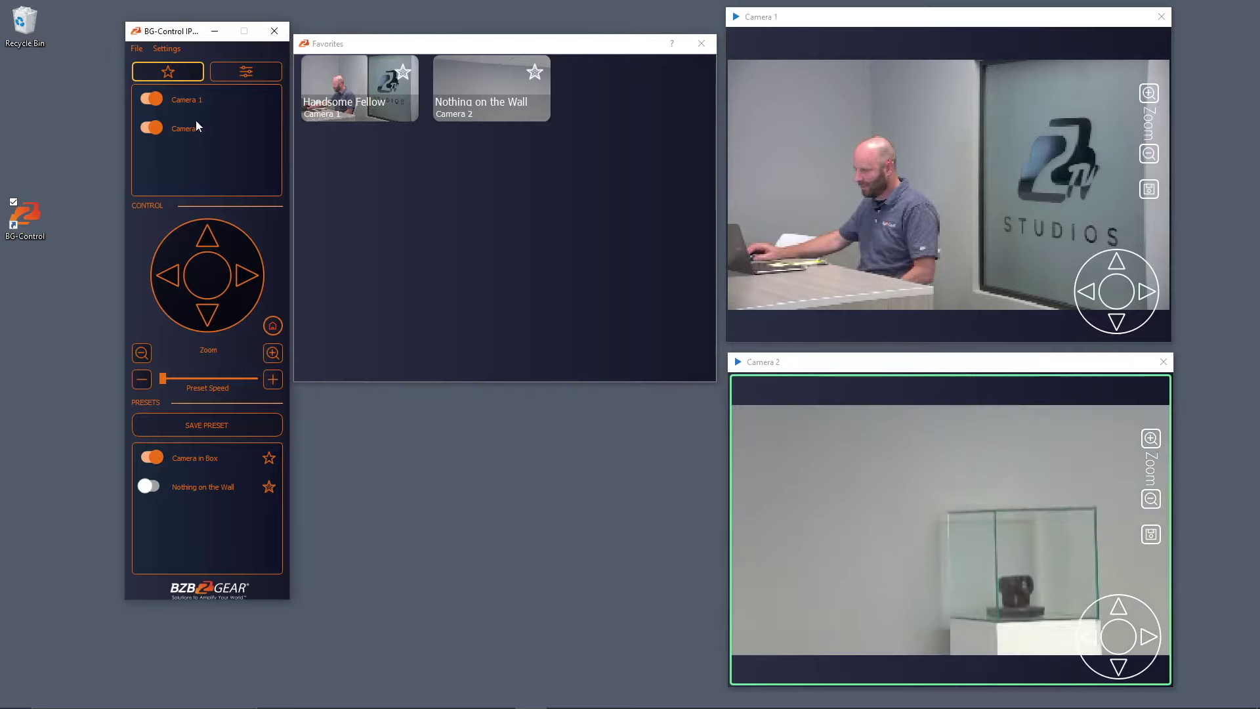
left_click(811, 223)
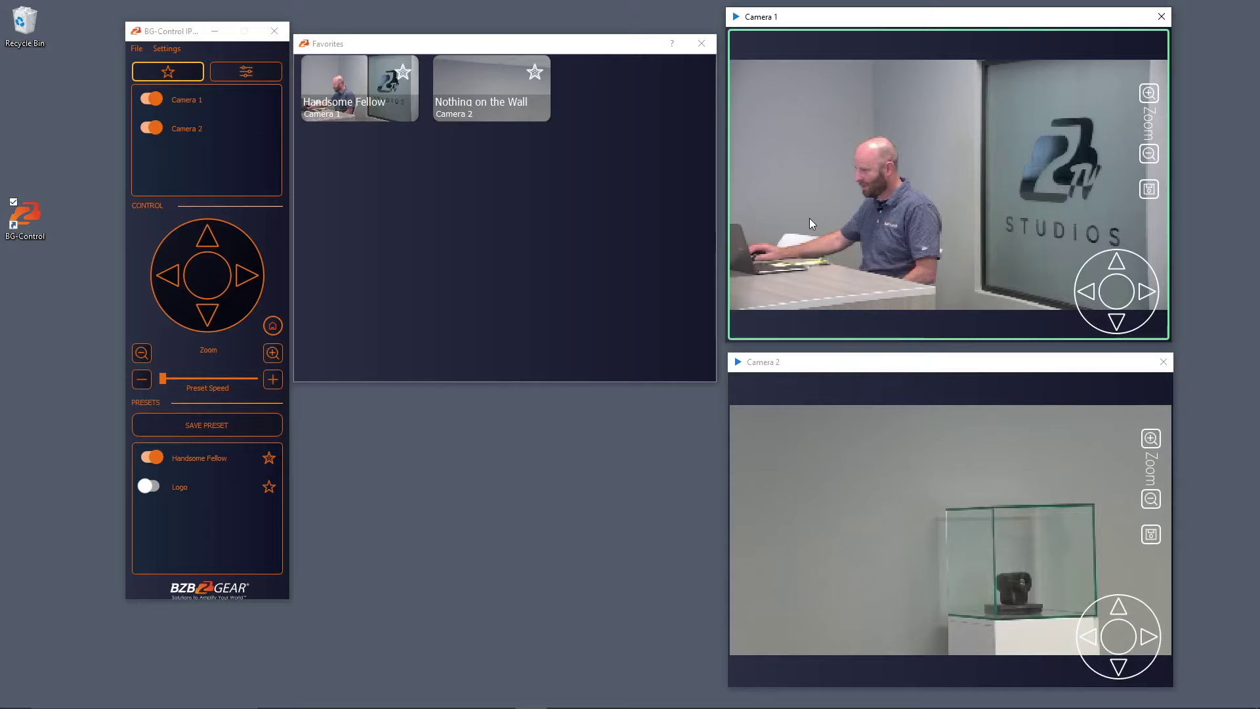
left_click(150, 487)
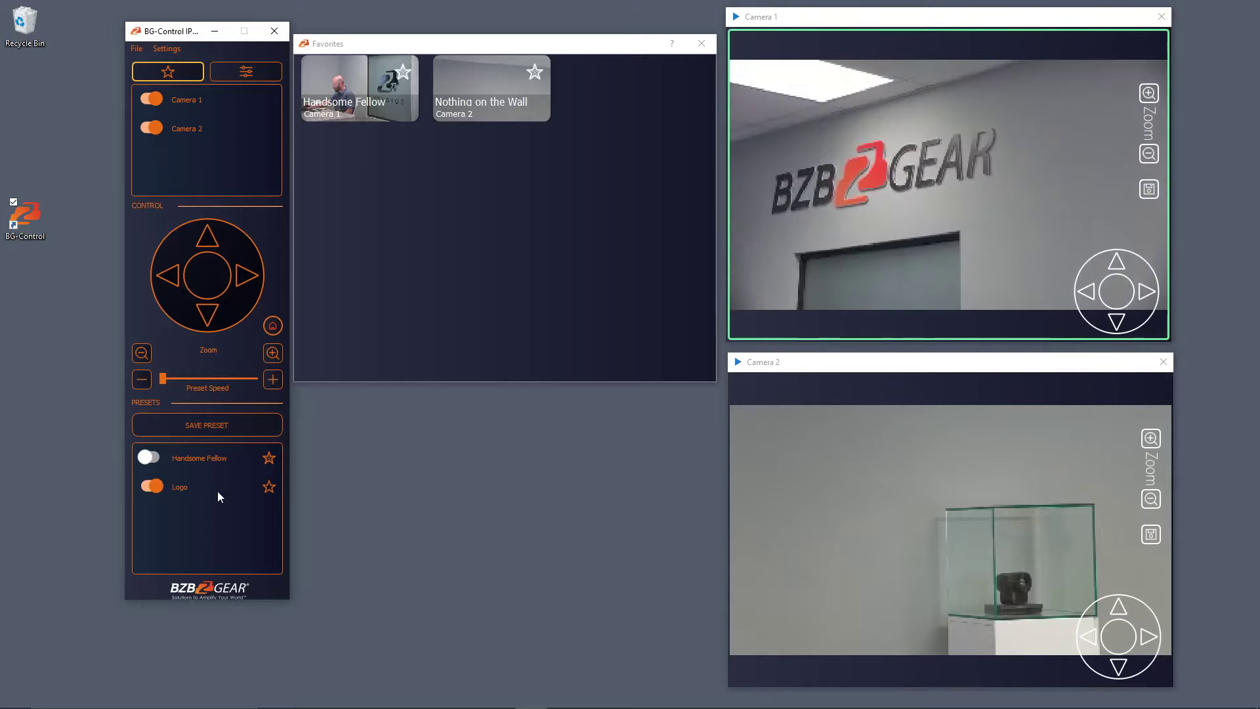
From Favorites, send Camera 1 to Handsome Fellow and Camera 2 to Nothing on the Wall.
left_click(478, 255)
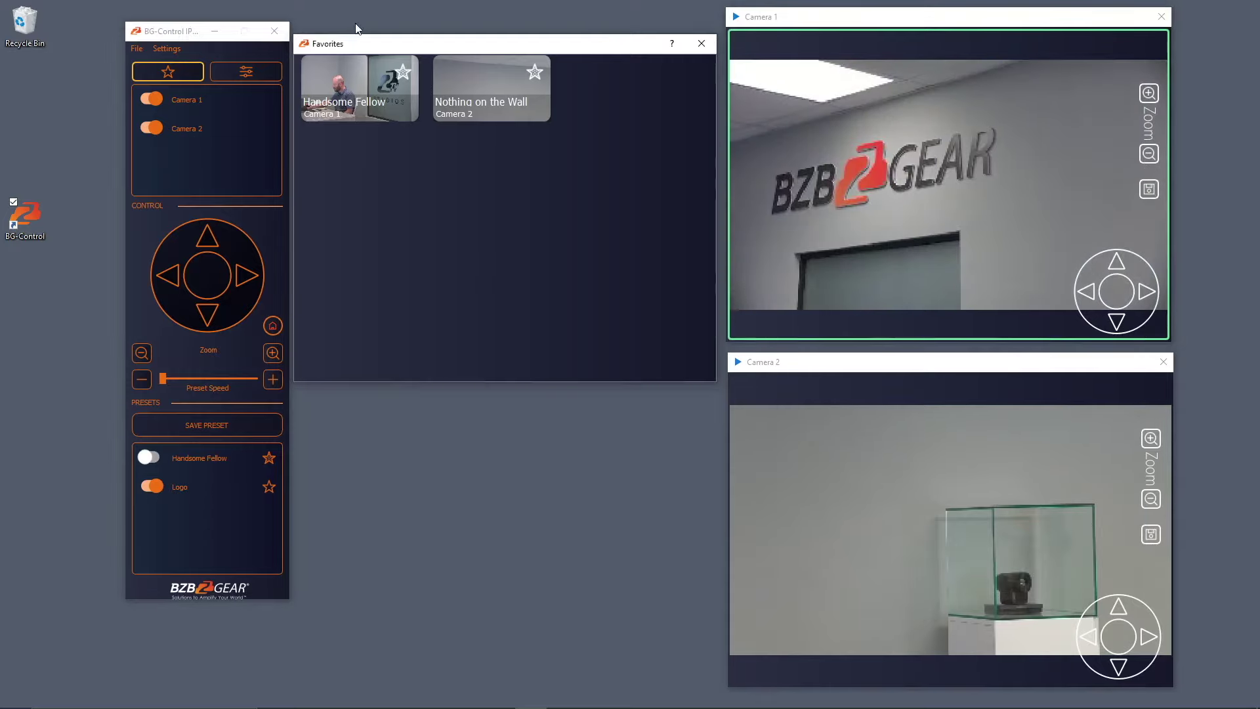
left_click(352, 82)
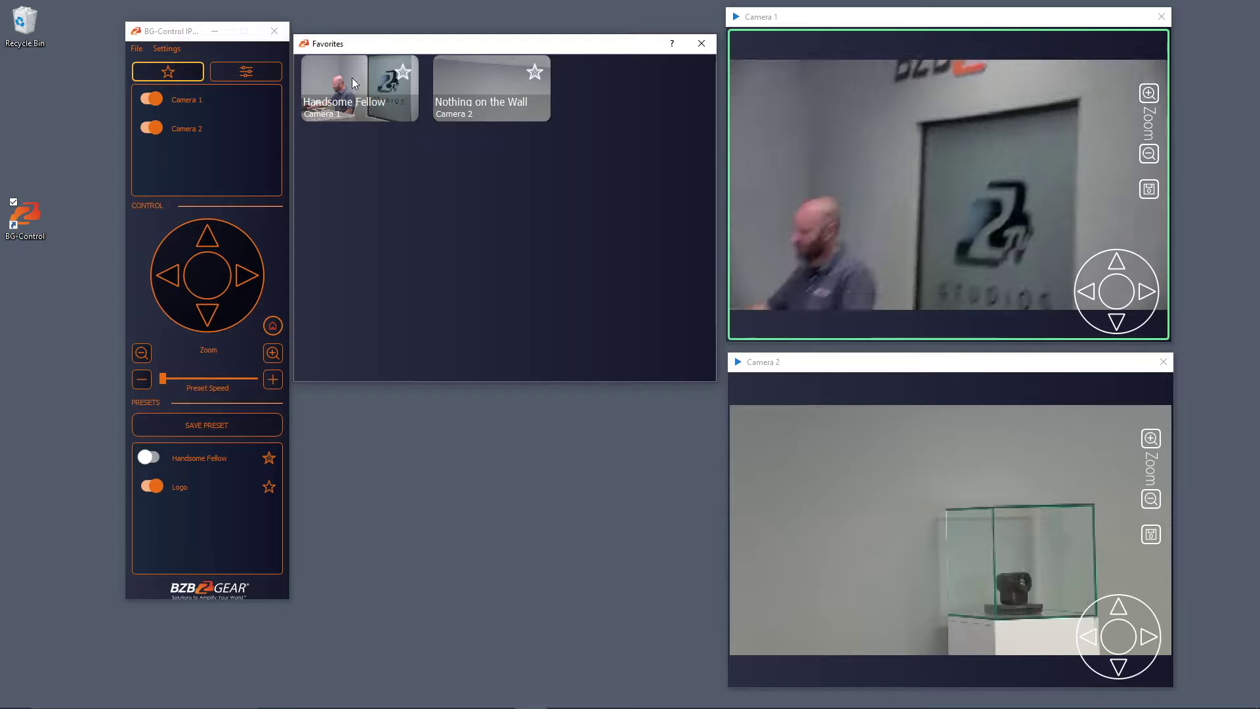
left_click(478, 81)
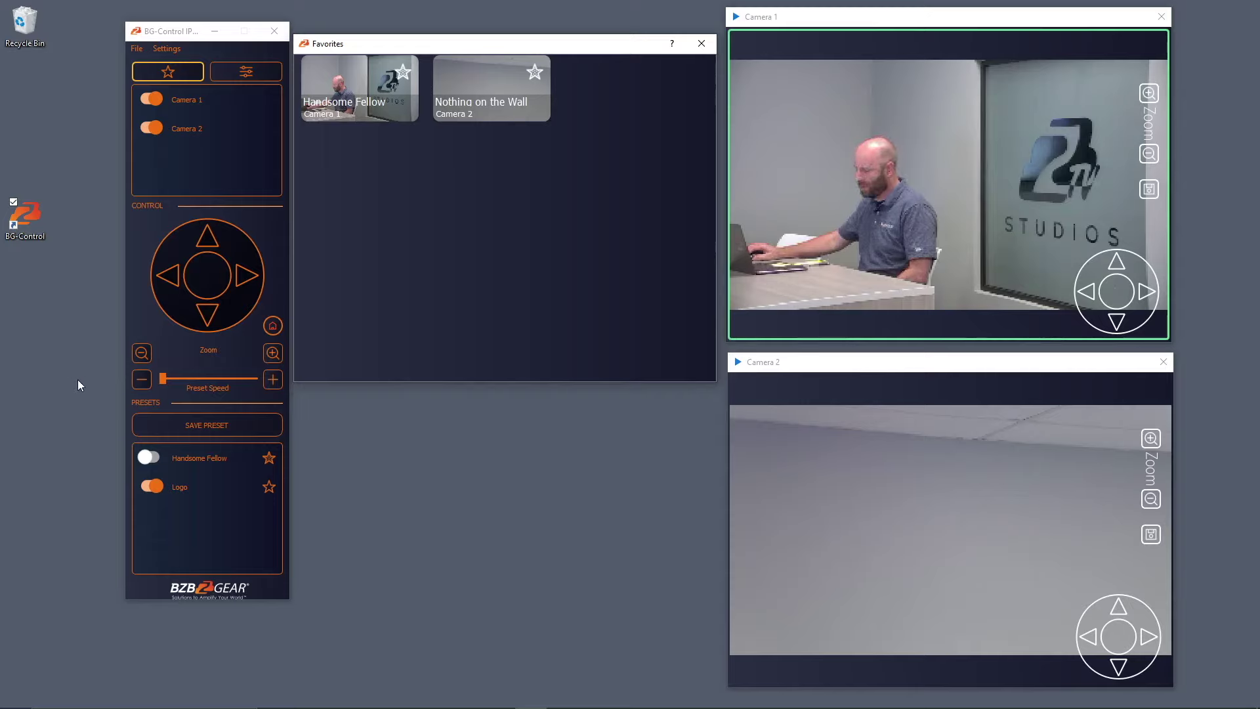
Fine-tune the preset speed slider and recall Camera in Box on Camera 2.
left_click(272, 380)
left_click(273, 379)
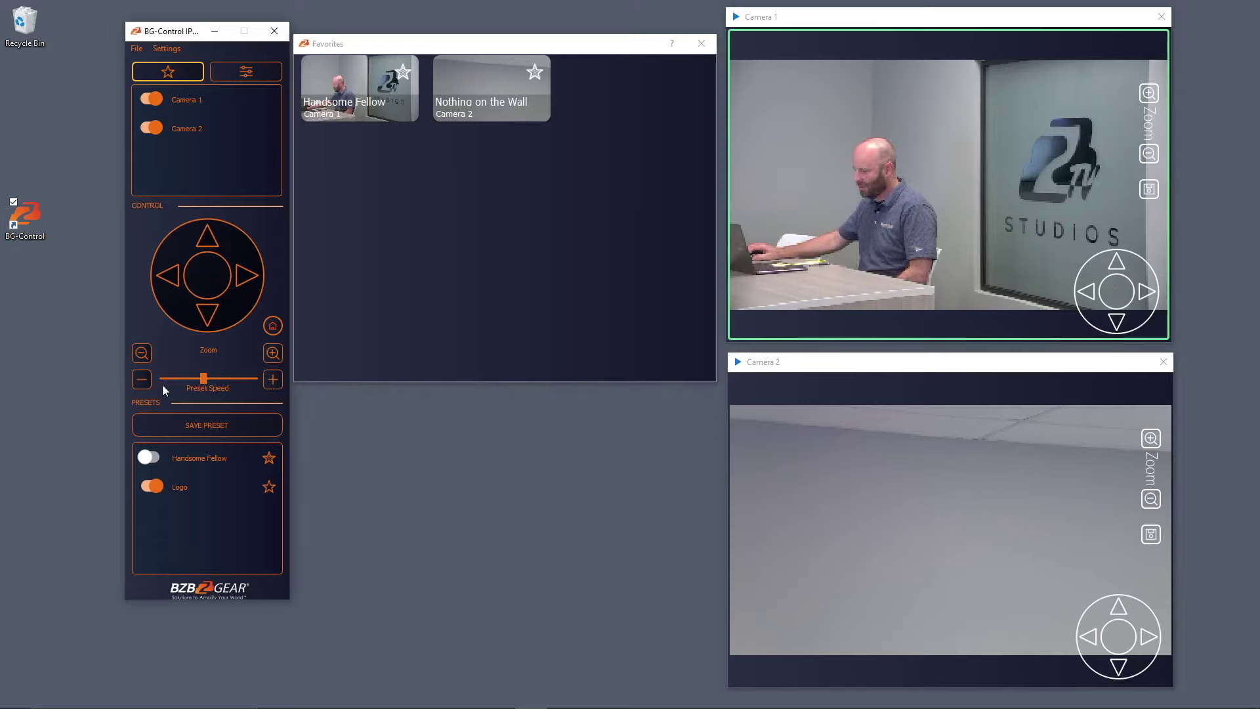
left_click(144, 380)
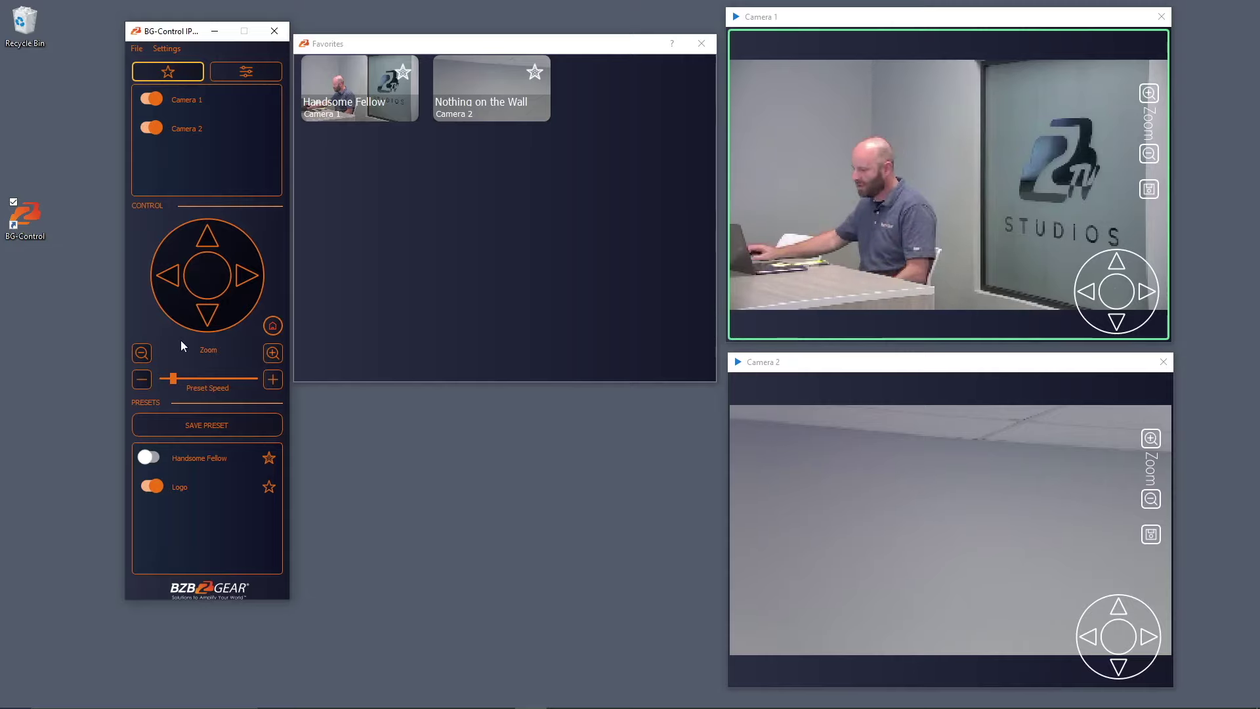
left_click(939, 517)
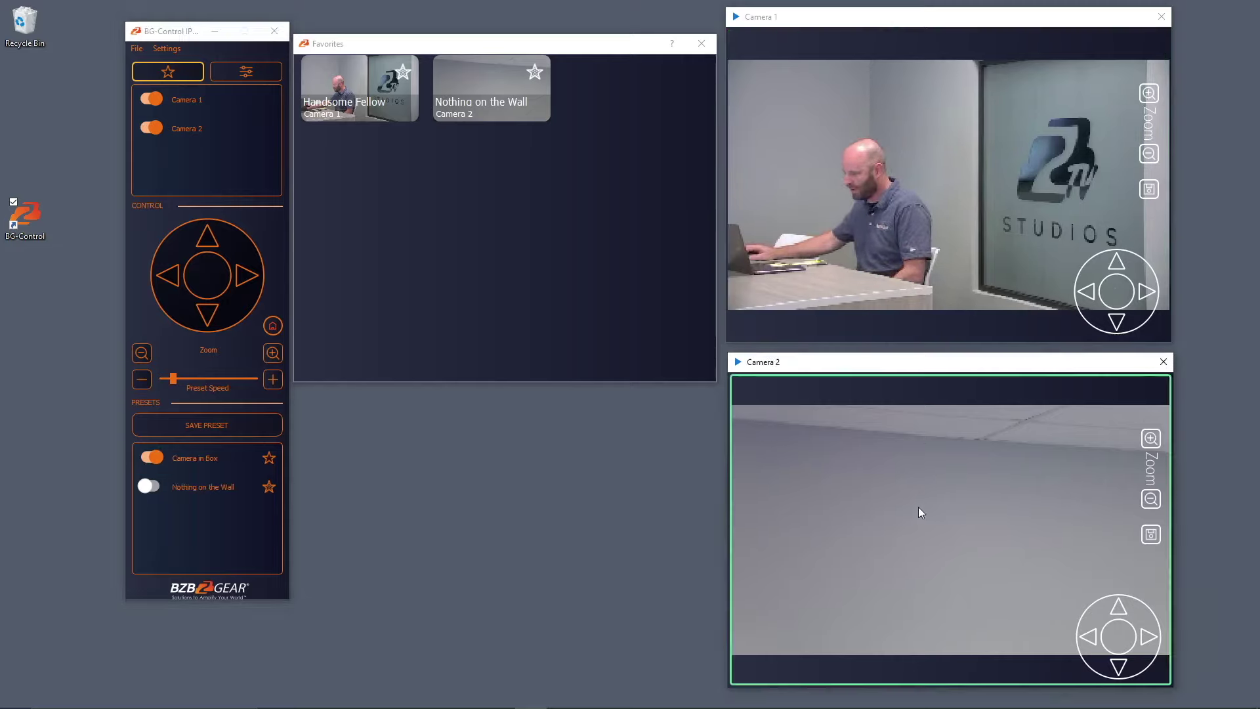
left_click_drag(173, 384, 179, 383)
left_click(178, 384)
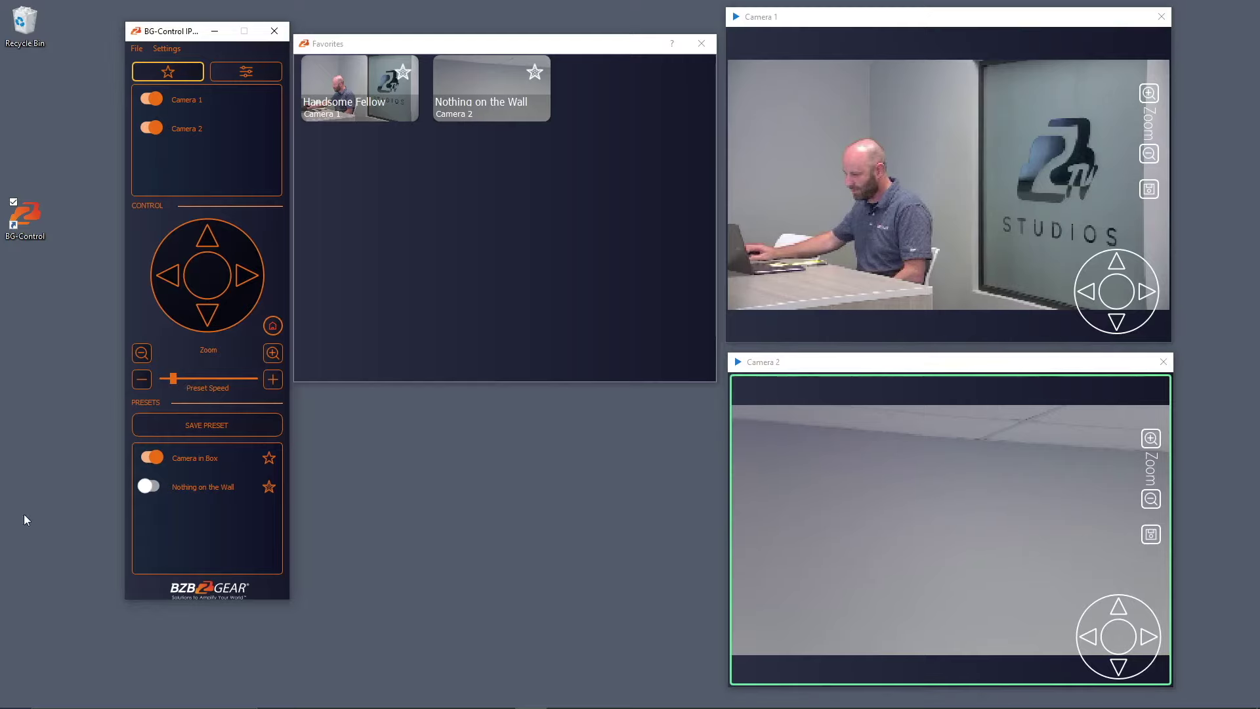
left_click(152, 458)
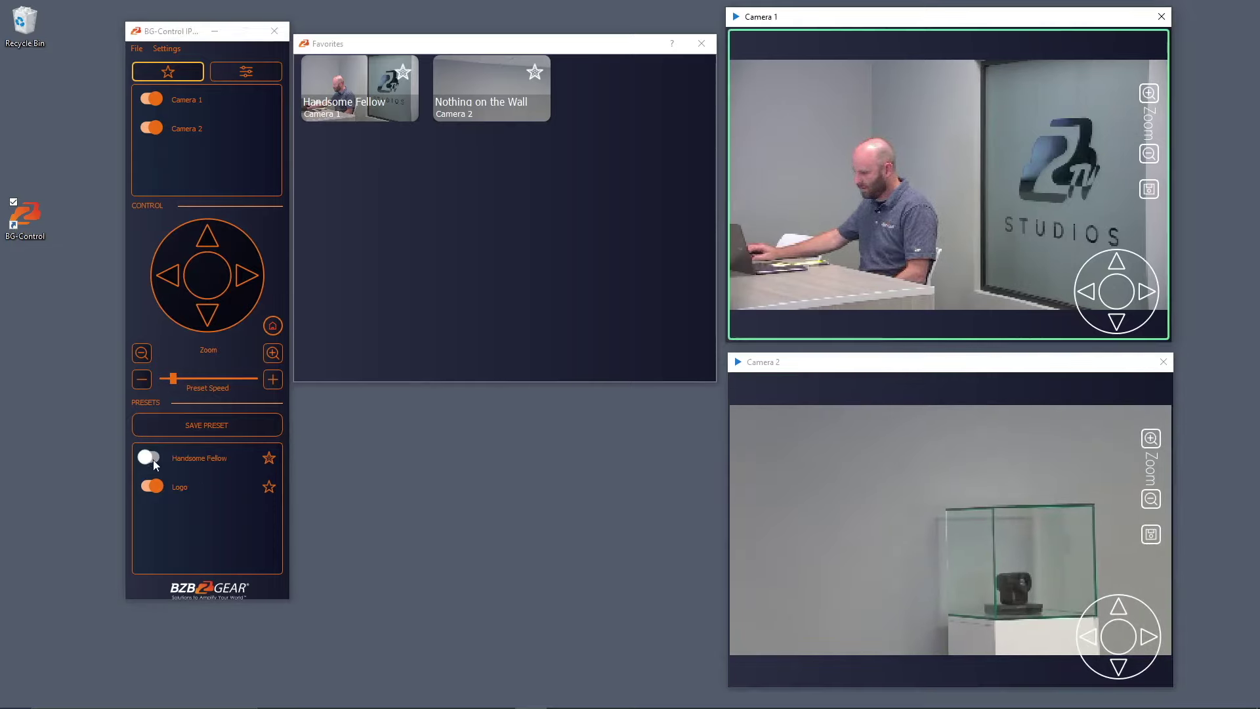
Recall Logo on Camera 1, raise preset speed to maximum, then recall Handsome Fellow.
left_click(153, 489)
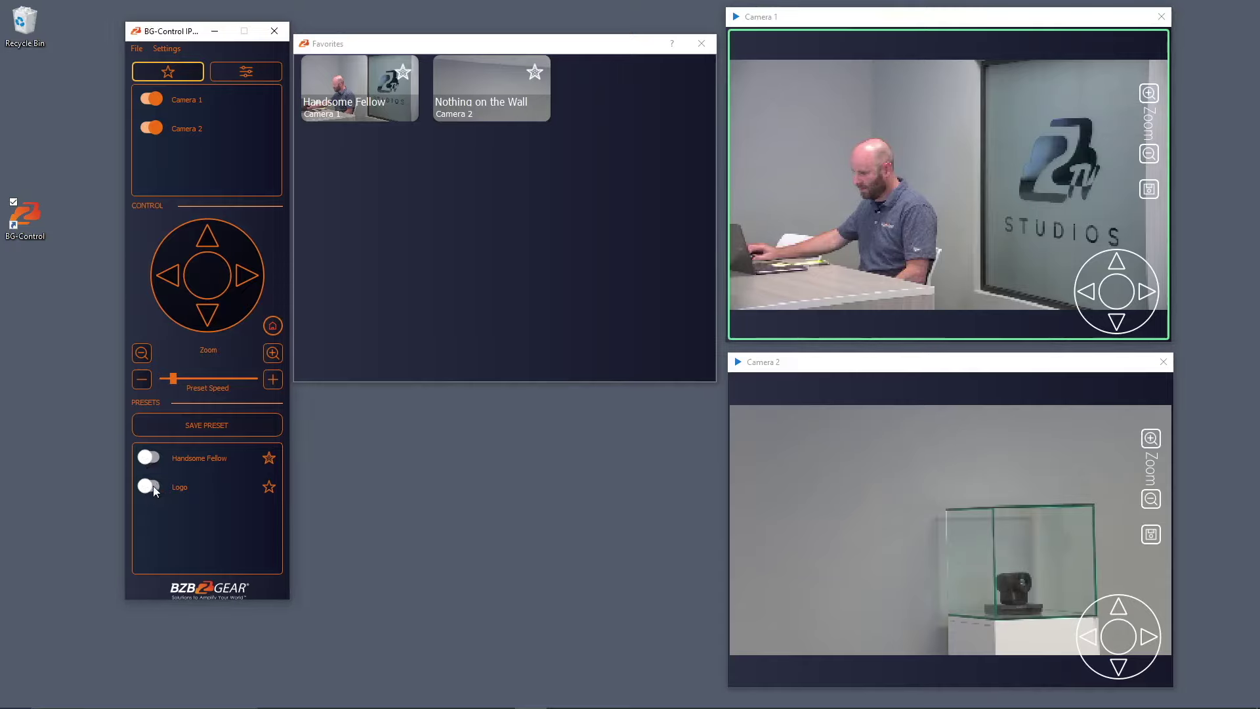
left_click(151, 487)
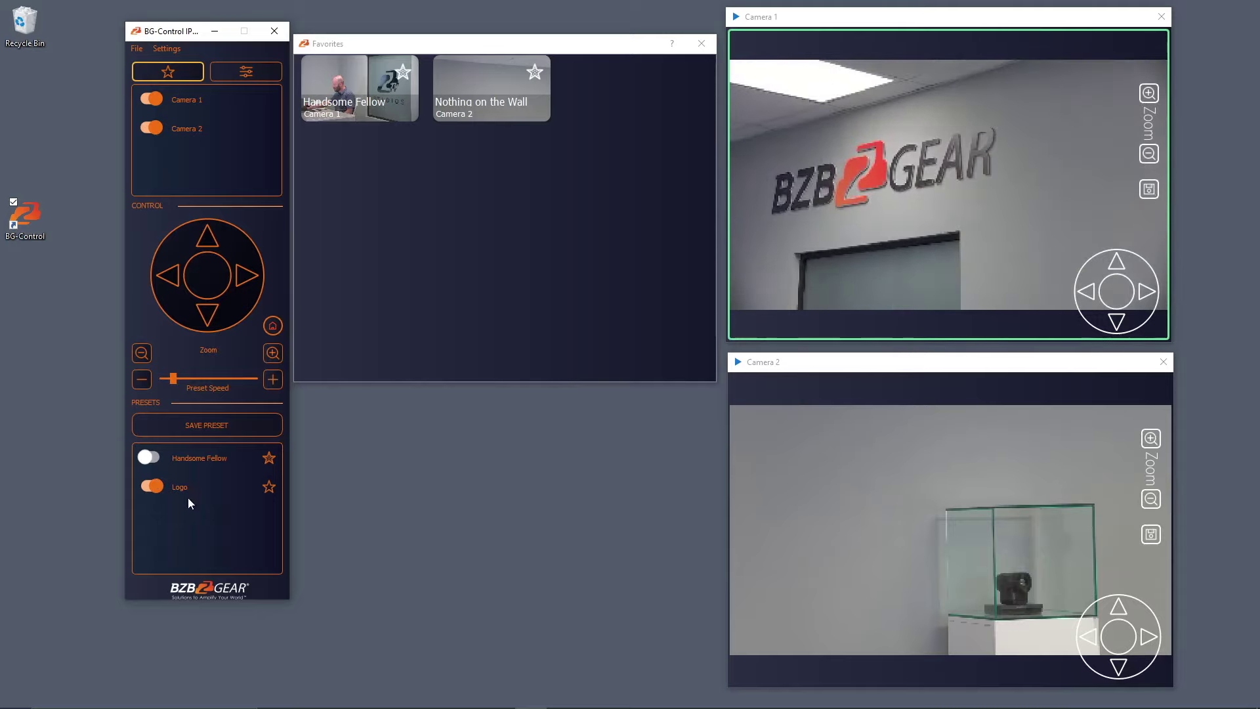
left_click(272, 380)
left_click(272, 381)
left_click(272, 380)
left_click(155, 460)
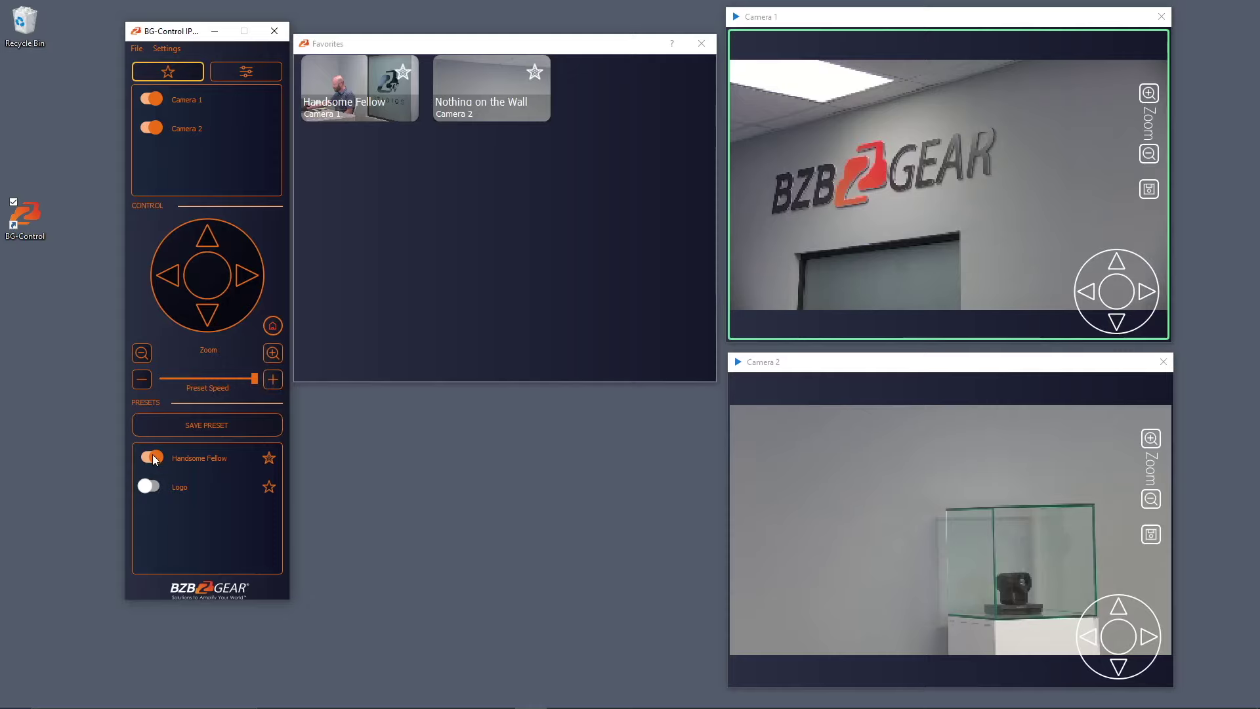